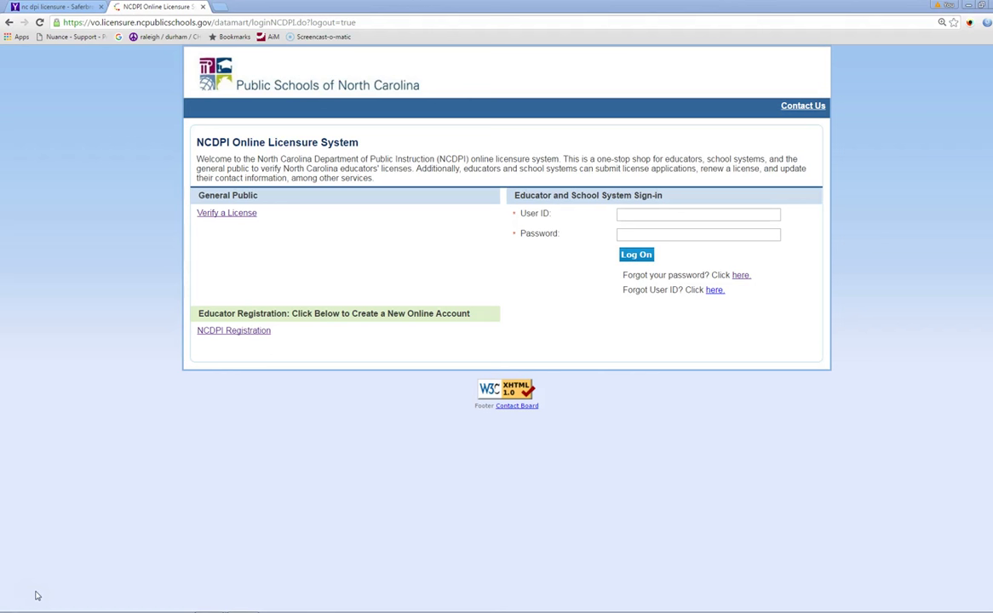
# Step: Enter the saved user ID and the account password on the log-on form
pyautogui.click(232, 334)
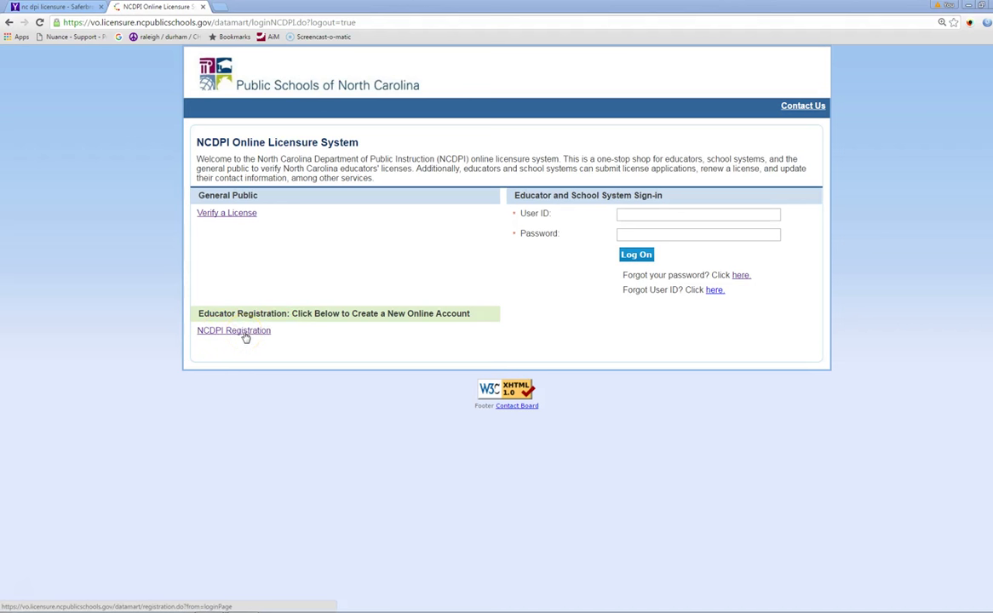
pyautogui.click(624, 214)
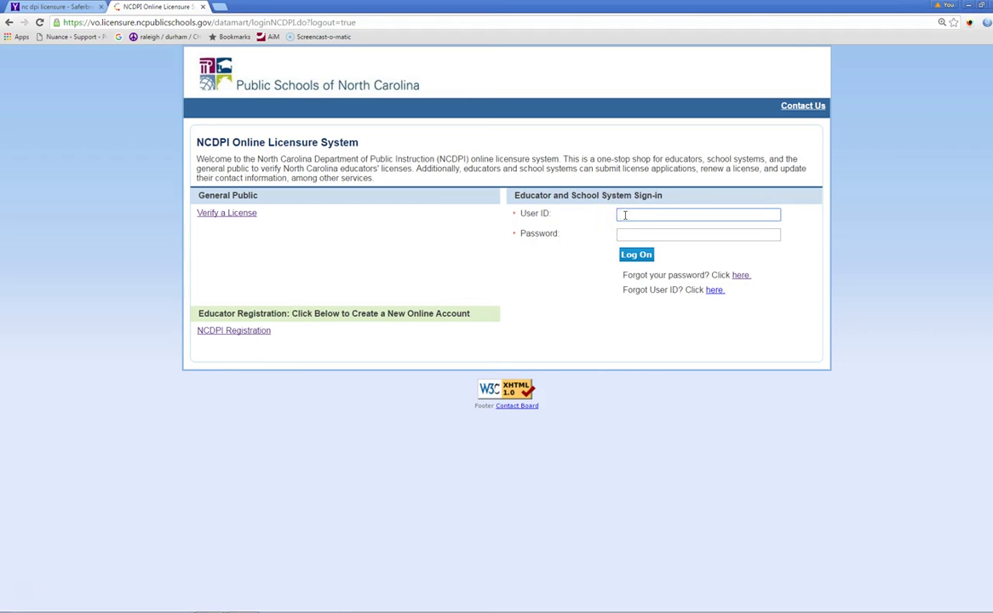
pyautogui.click(630, 227)
pyautogui.click(632, 235)
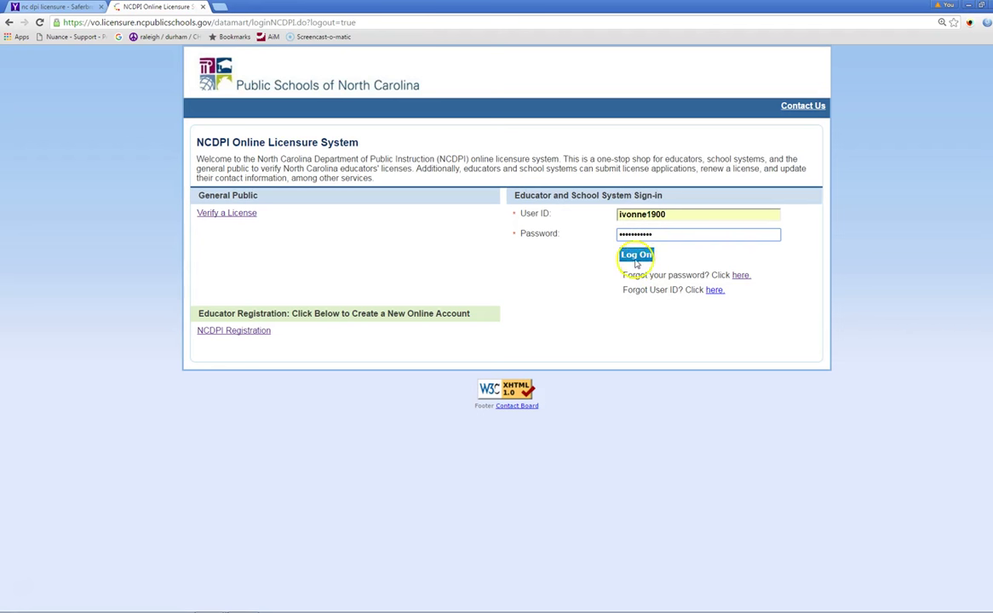
# Step: Log on and start a fresh In-State Initial Standard Professional Educator application
pyautogui.click(635, 255)
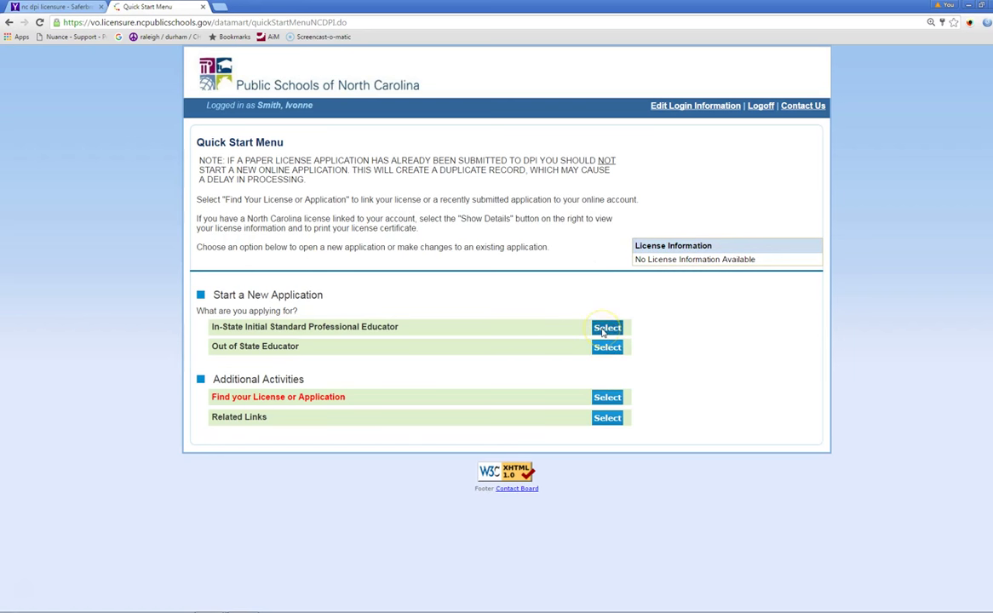
pyautogui.click(605, 329)
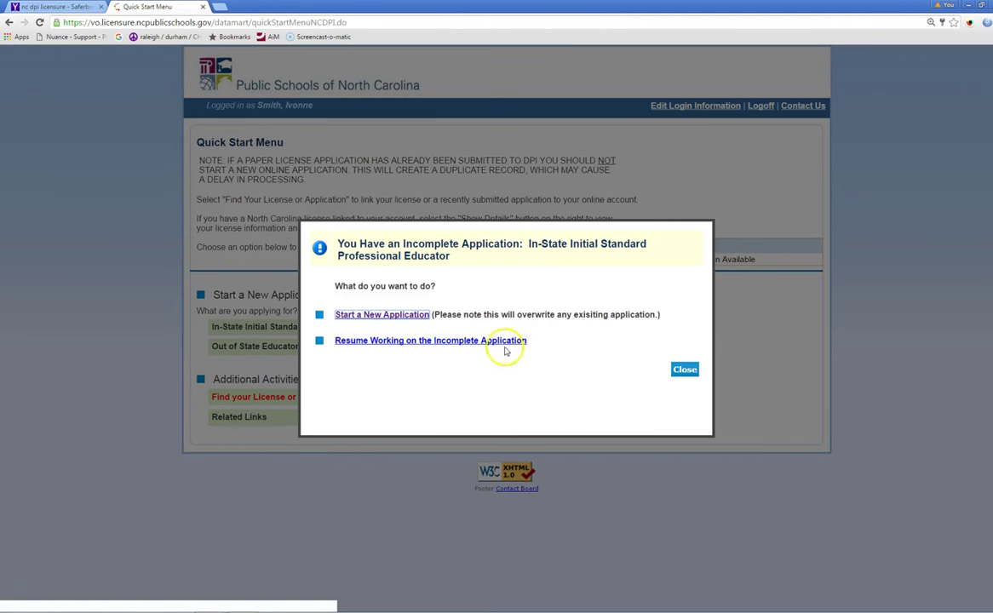
pyautogui.click(384, 315)
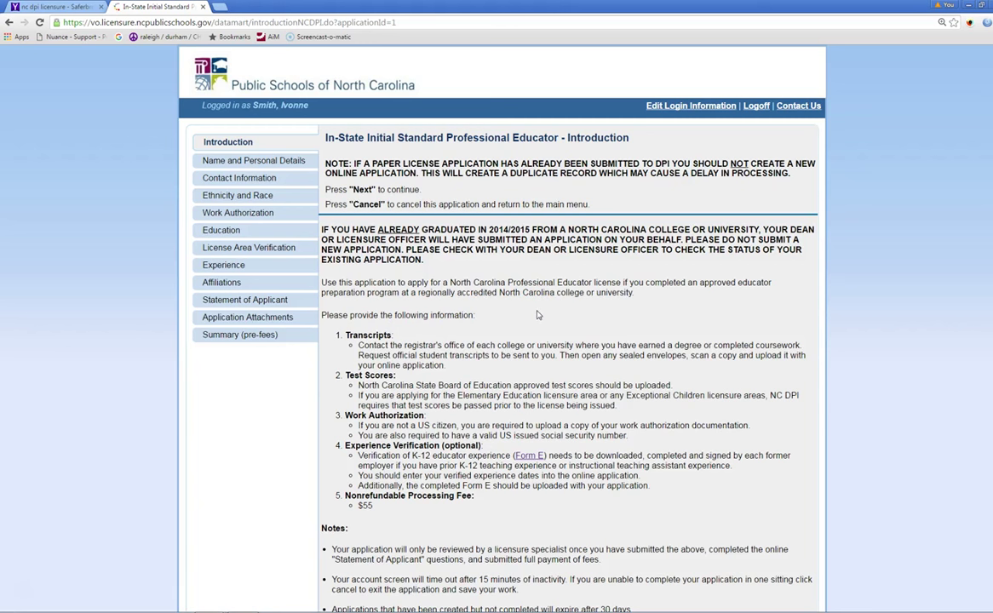
# Step: Scroll through the Introduction page, then go to the Name and Personal Details section
pyautogui.scroll(-2, 610, 254)
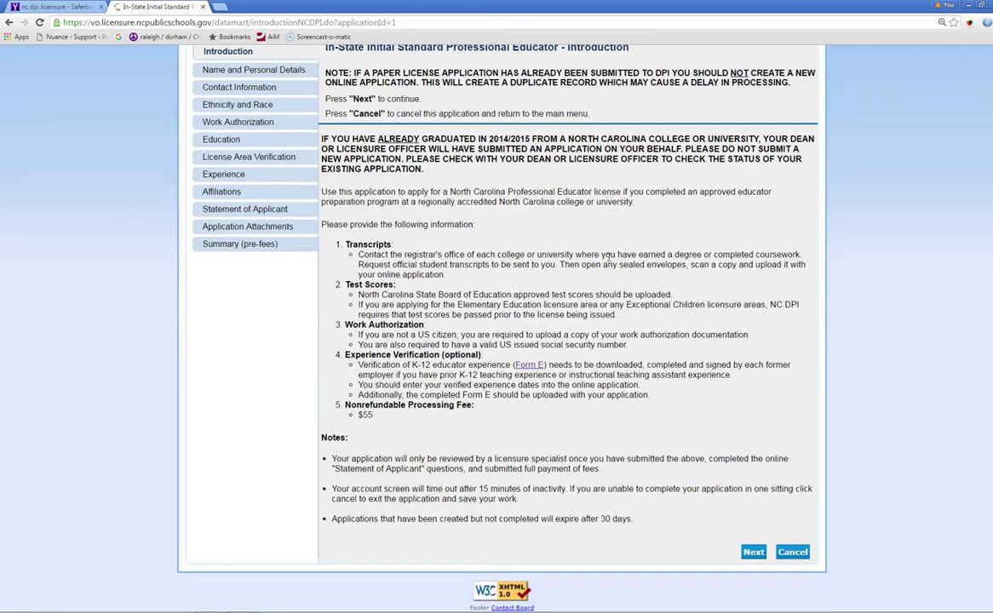
pyautogui.scroll(1, 608, 255)
pyautogui.scroll(-1, 497, 213)
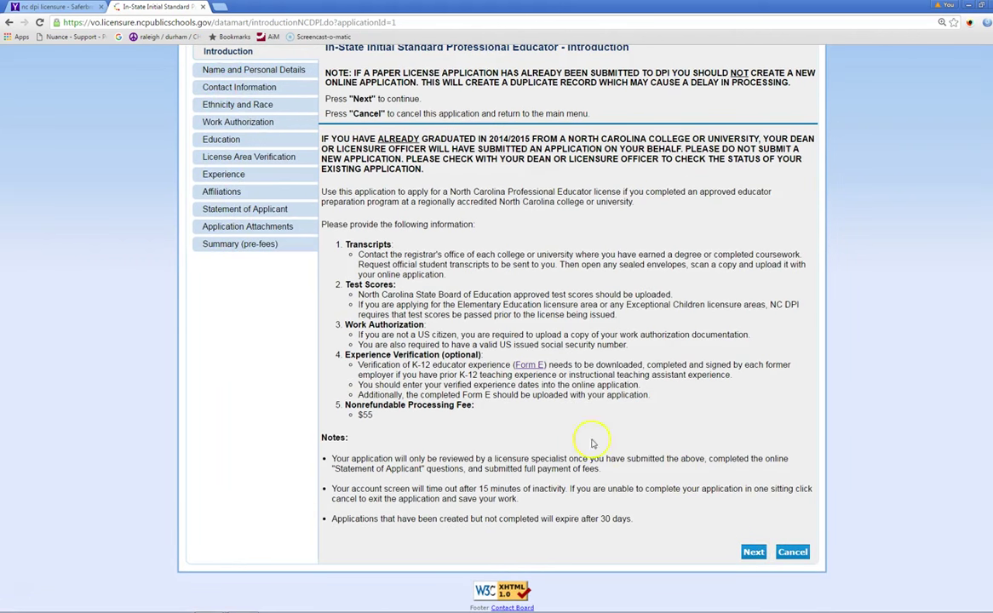
pyautogui.scroll(2, 469, 135)
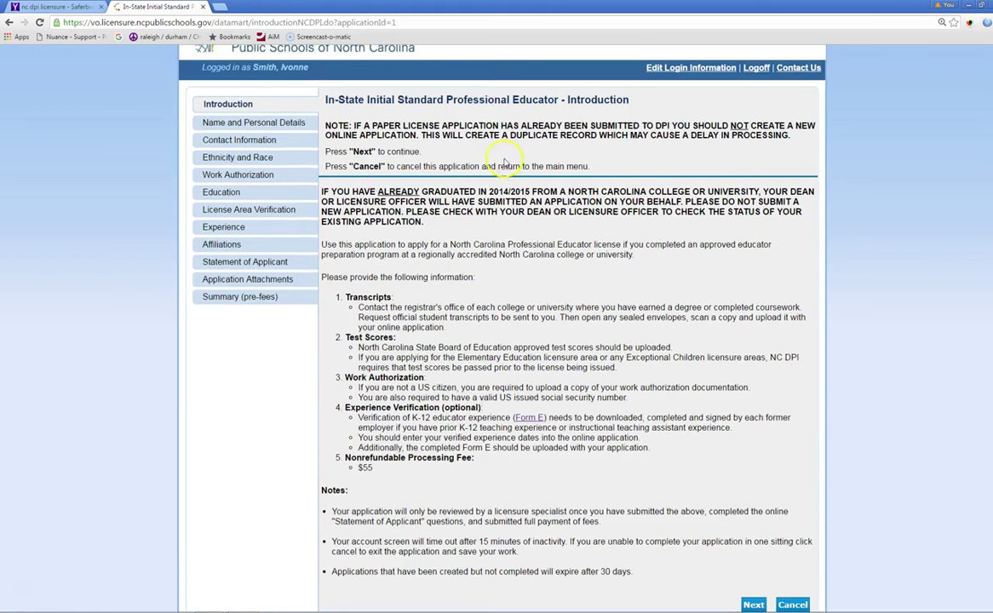
pyautogui.click(213, 124)
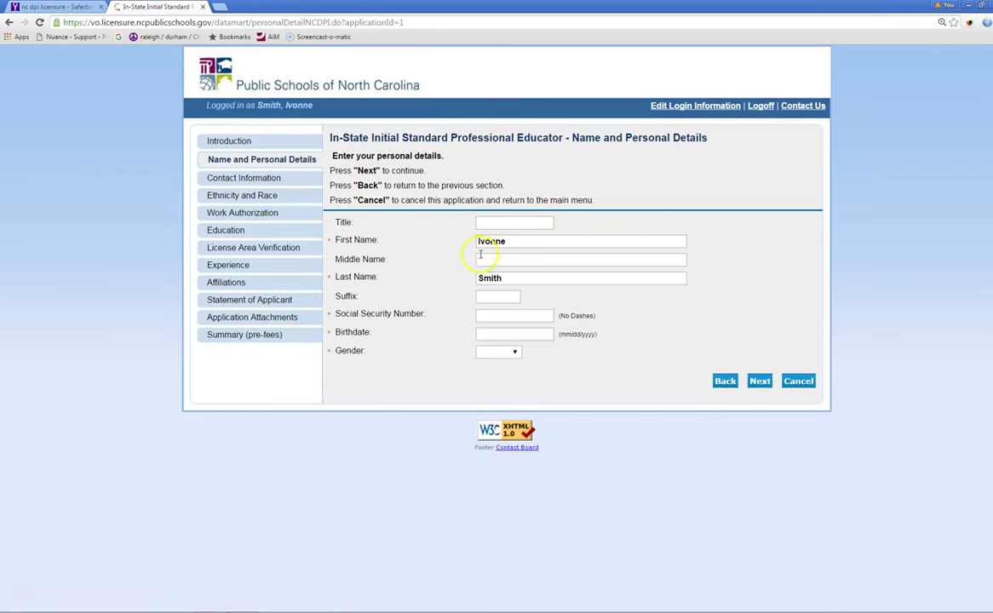
# Step: Enter the Social Security number, birthdate 01/01/1978 and gender Female, then go to Contact Information
pyautogui.click(489, 316)
pyautogui.write('999999999')
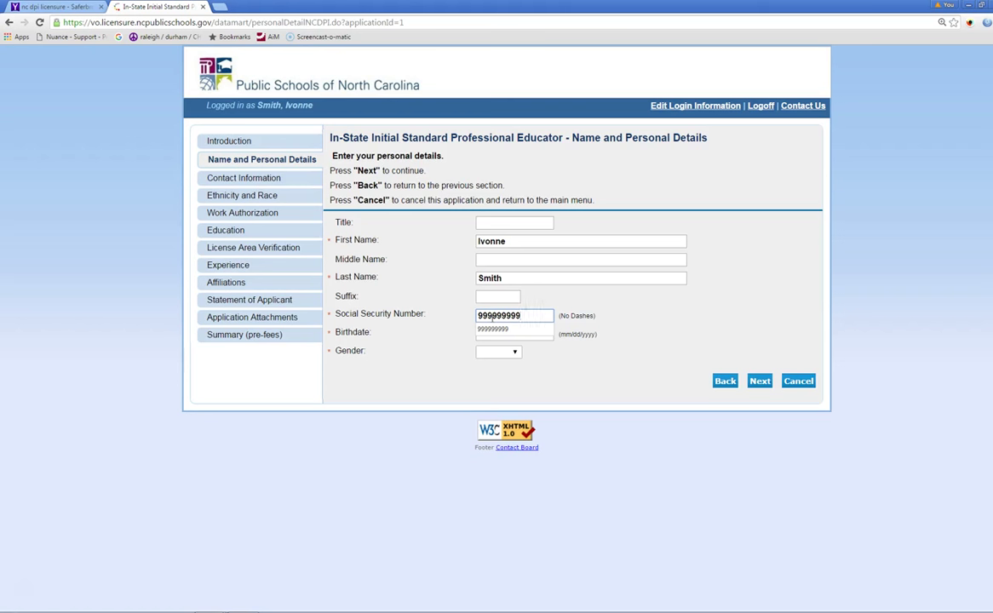
pyautogui.click(555, 363)
pyautogui.click(515, 340)
pyautogui.write('01/01/1978')
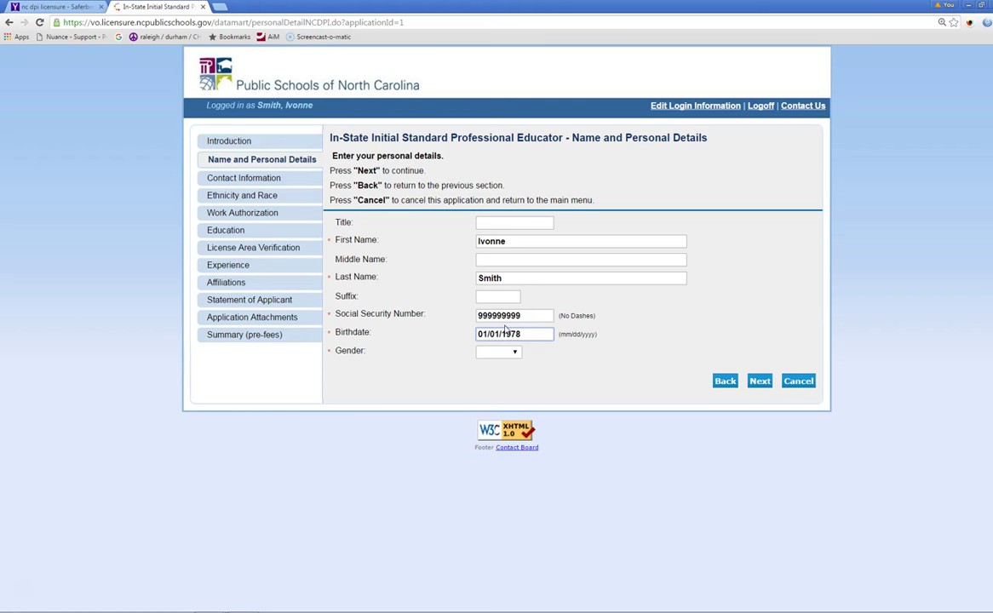
pyautogui.click(515, 352)
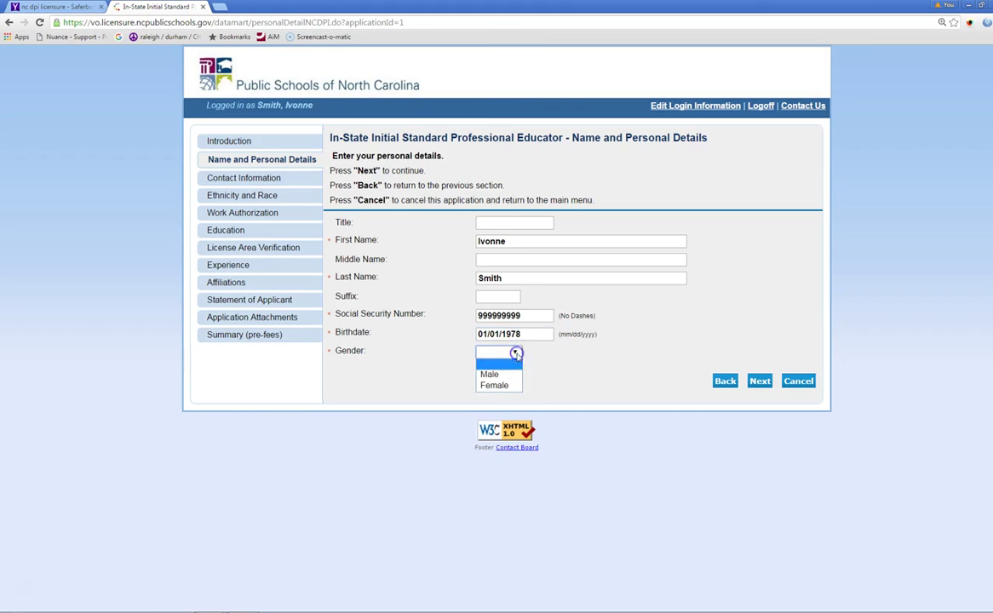
pyautogui.click(498, 385)
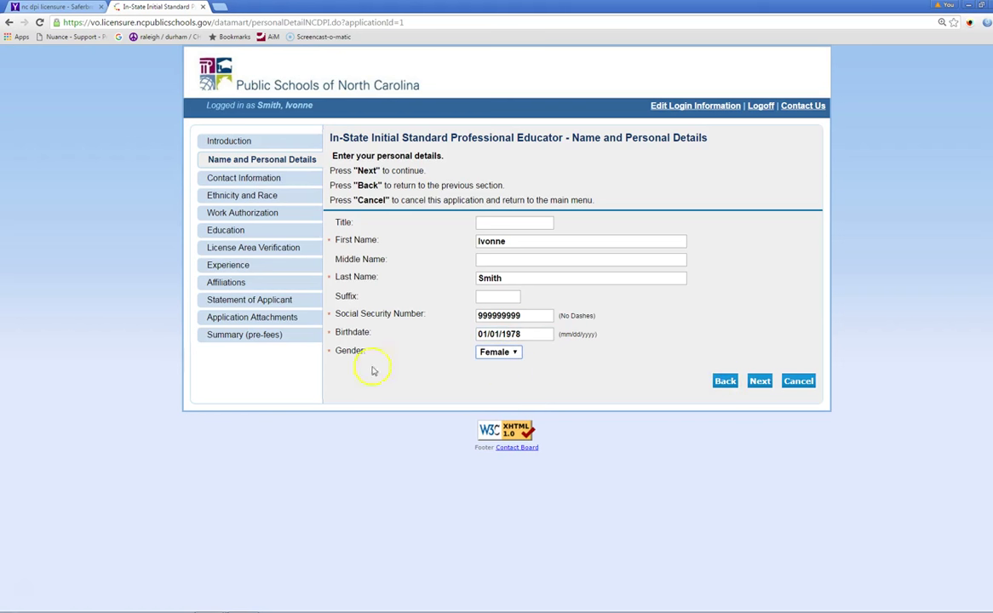
pyautogui.click(226, 179)
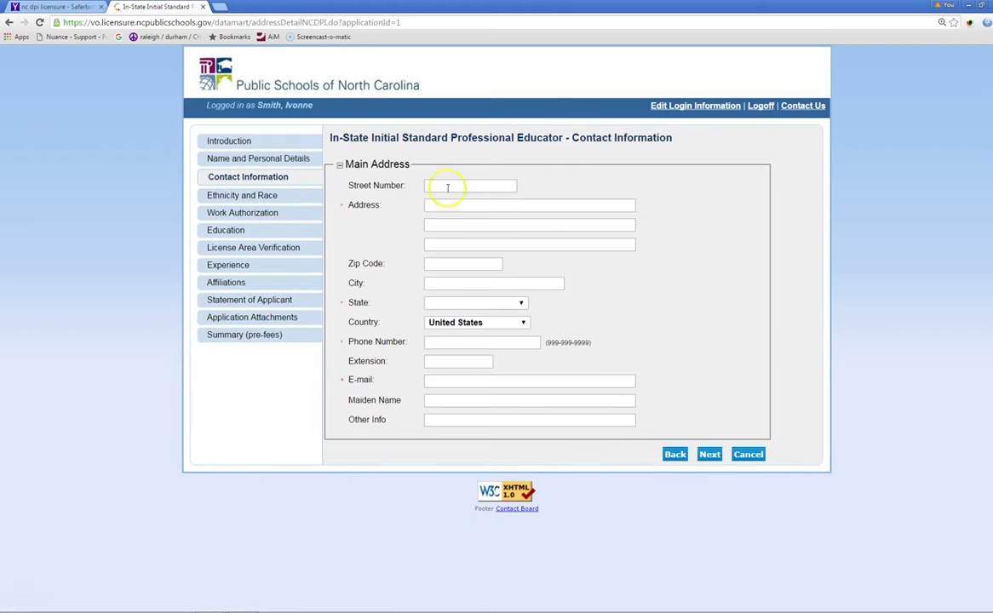
# Step: Fill in the main address street number, street name, zip code and city
pyautogui.click(456, 185)
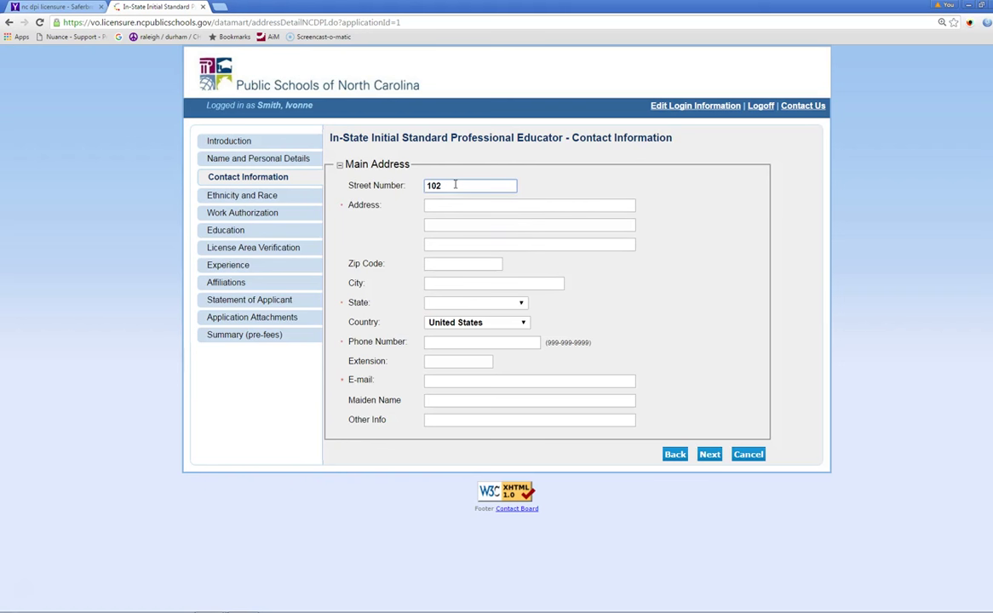
pyautogui.click(453, 204)
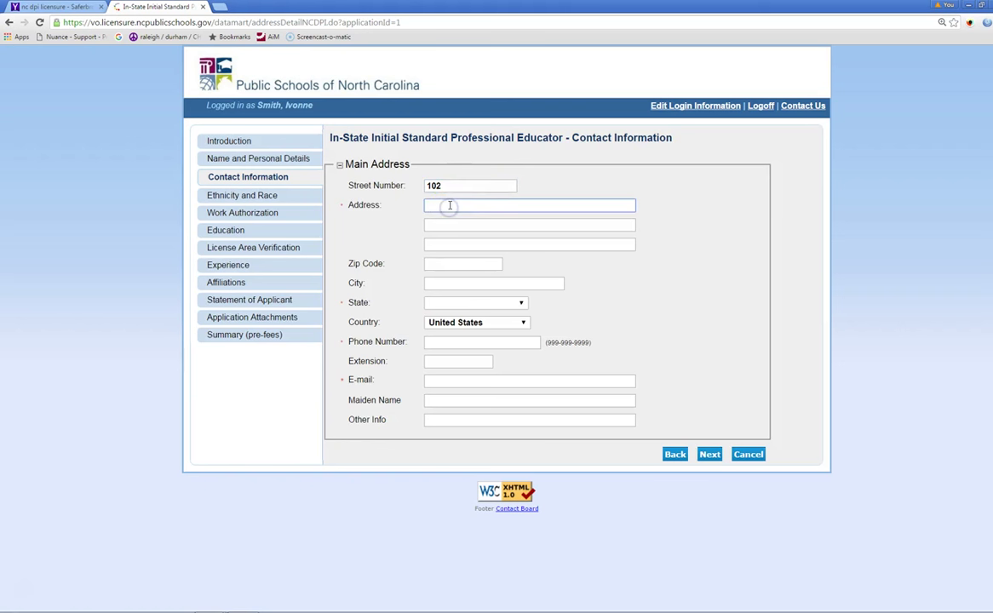
pyautogui.click(443, 263)
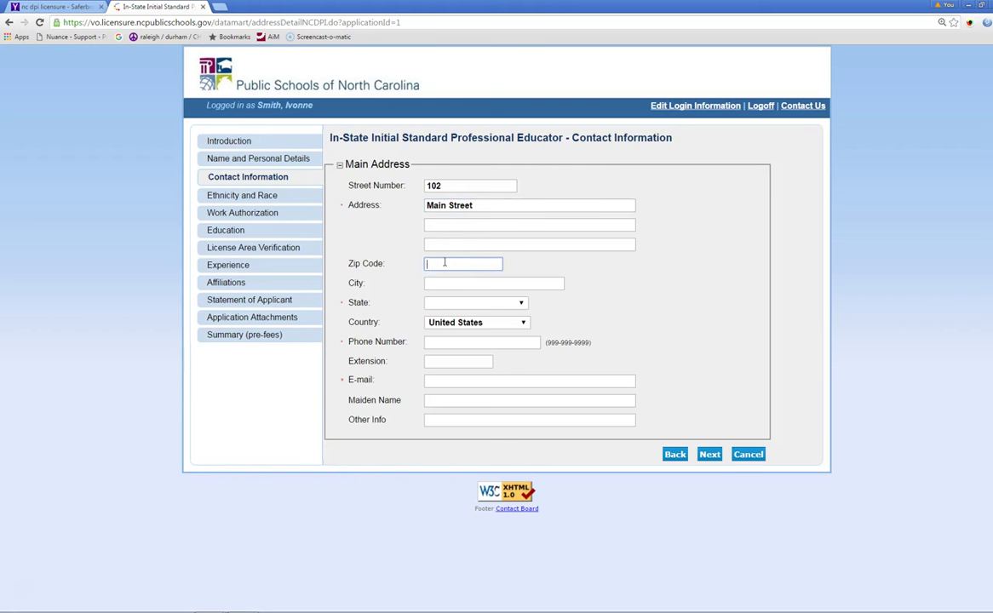
pyautogui.write('27891')
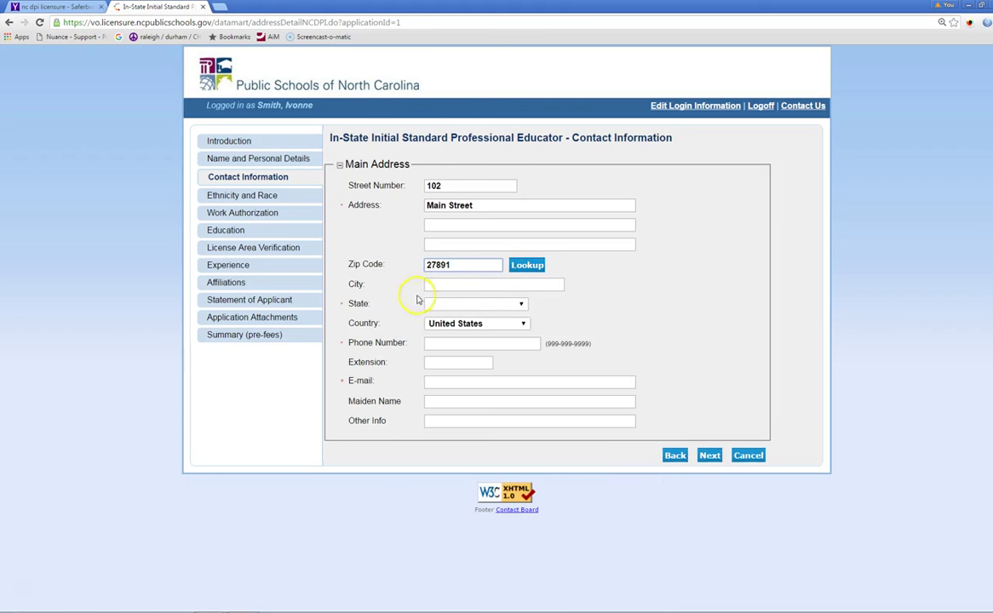
pyautogui.click(435, 284)
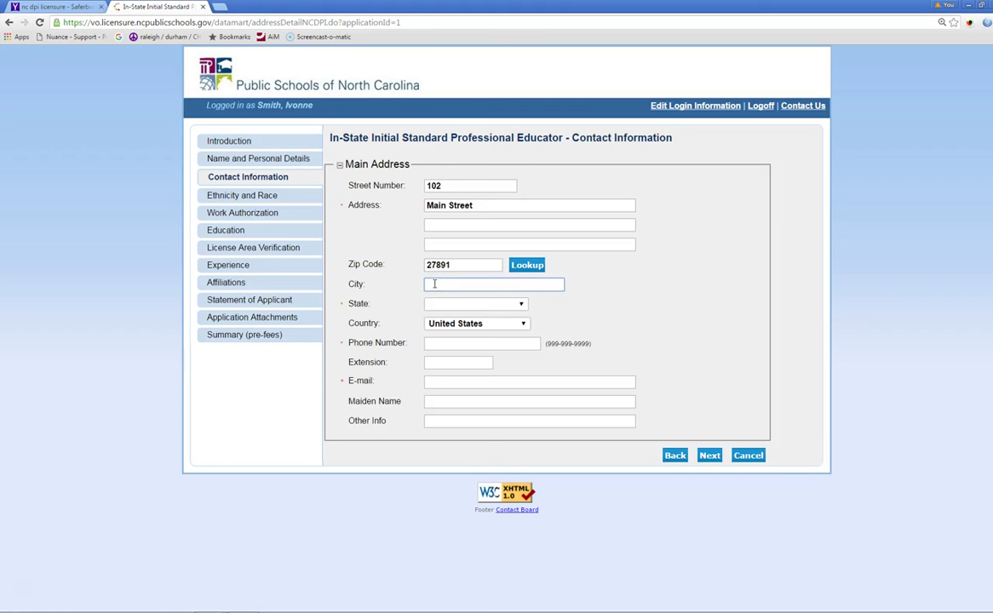
pyautogui.write('Whitakers')
# Step: Set the main address state to North Carolina and the county to NASH
pyautogui.click(518, 306)
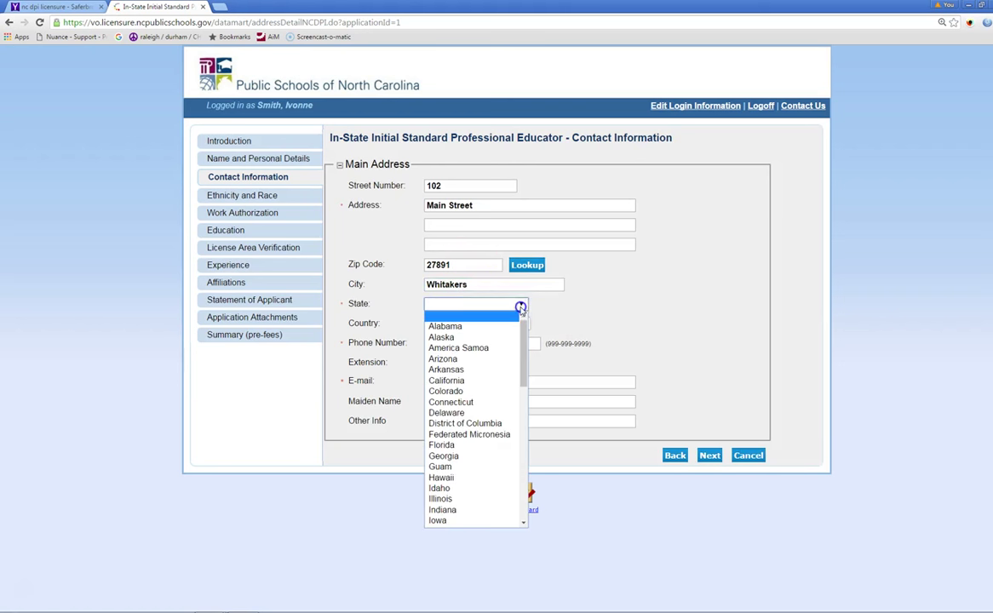
pyautogui.moveTo(524, 339); pyautogui.dragTo(528, 422)
pyautogui.click(500, 414)
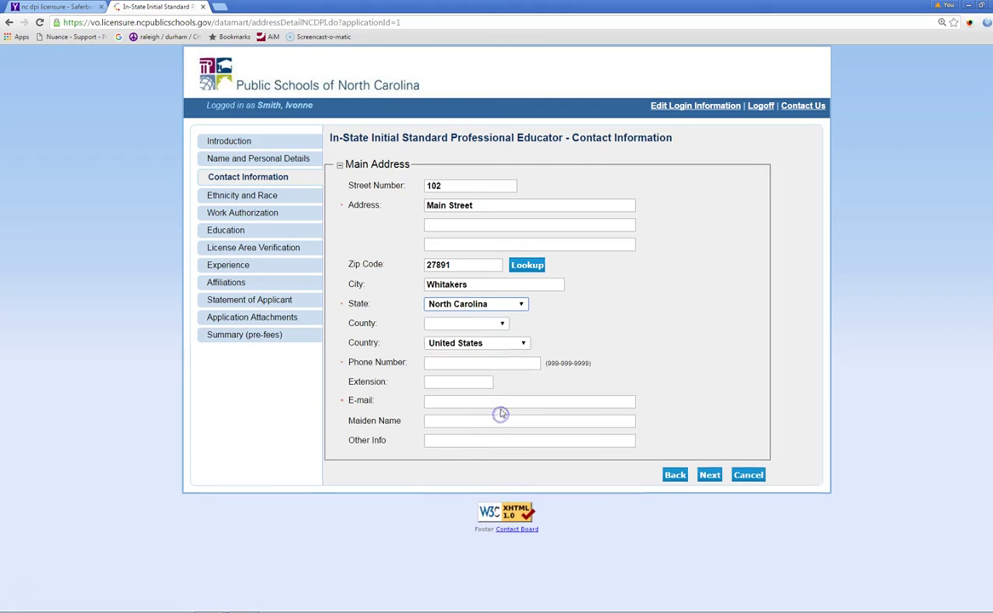
pyautogui.click(501, 324)
pyautogui.moveTo(506, 365); pyautogui.dragTo(523, 470)
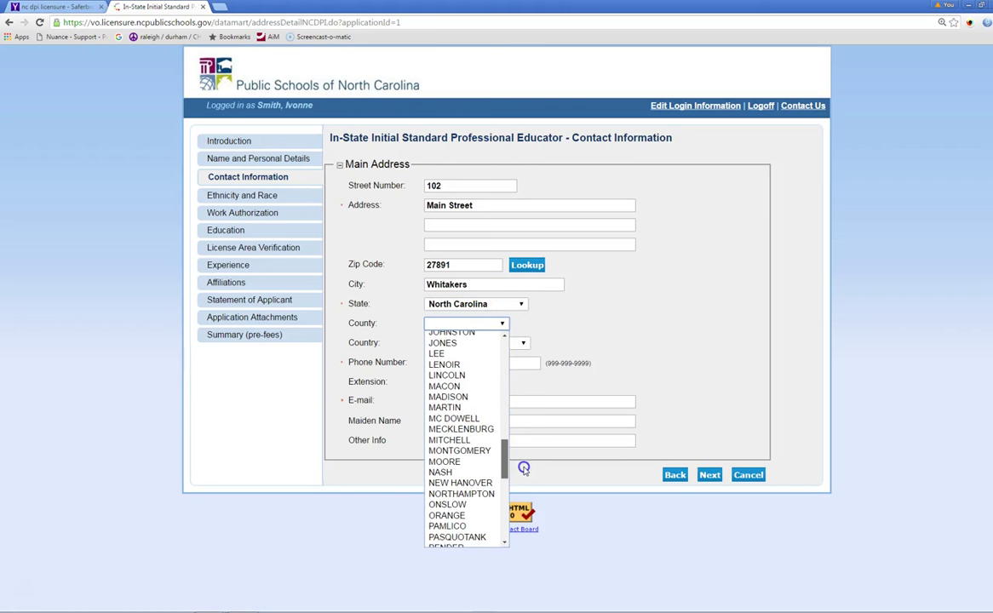
pyautogui.click(468, 474)
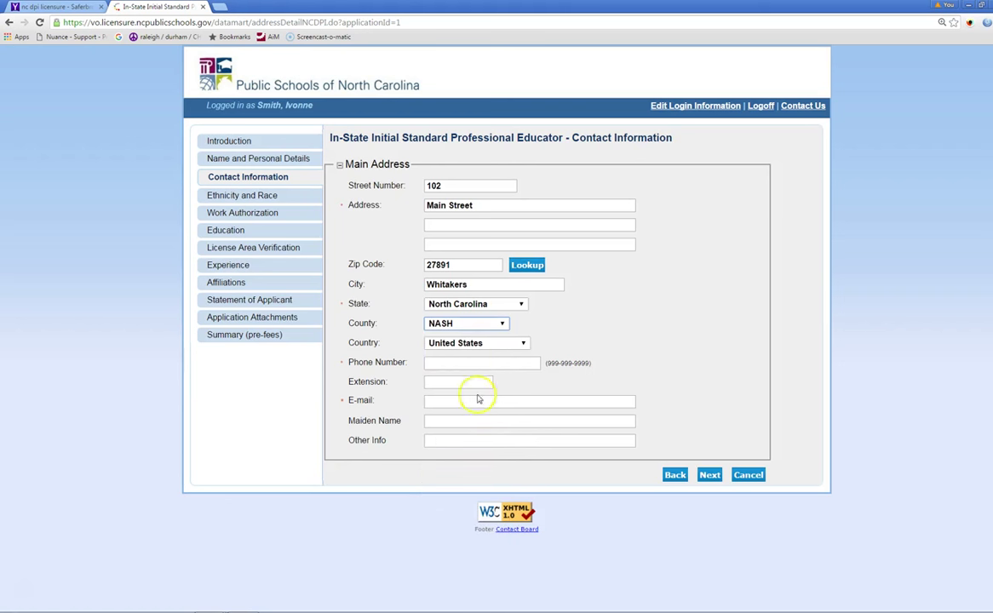
# Step: Enter the phone number and the saved e-mail address, then open Ethnicity and Race
pyautogui.click(431, 364)
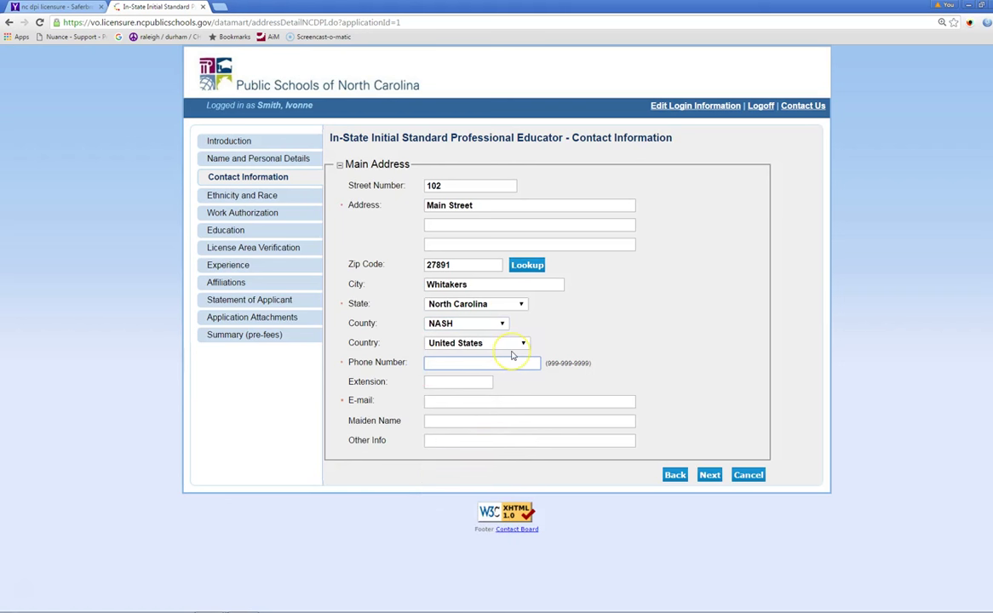
pyautogui.write('111-111-1111')
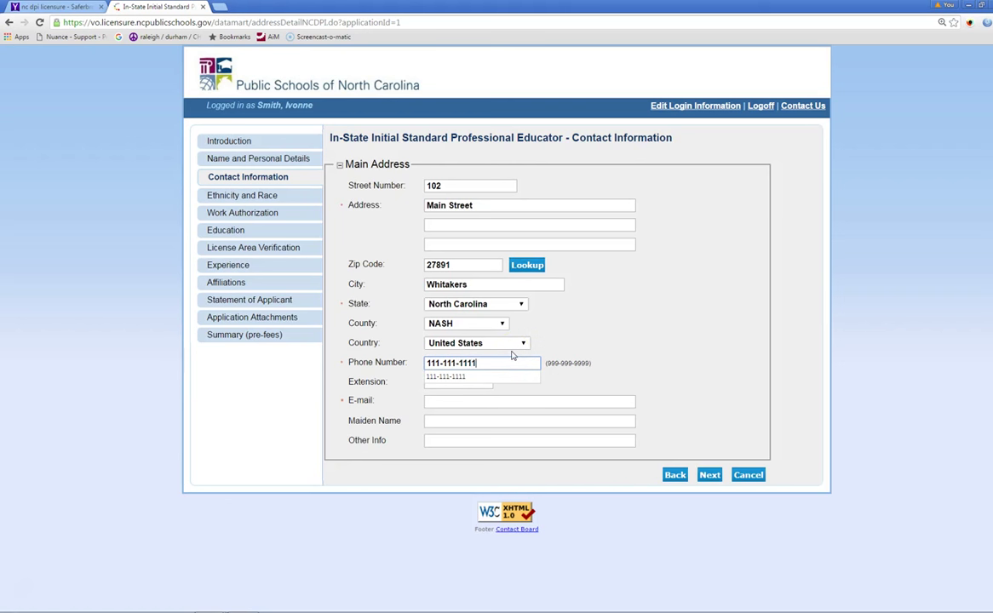
pyautogui.click(434, 403)
pyautogui.write('I')
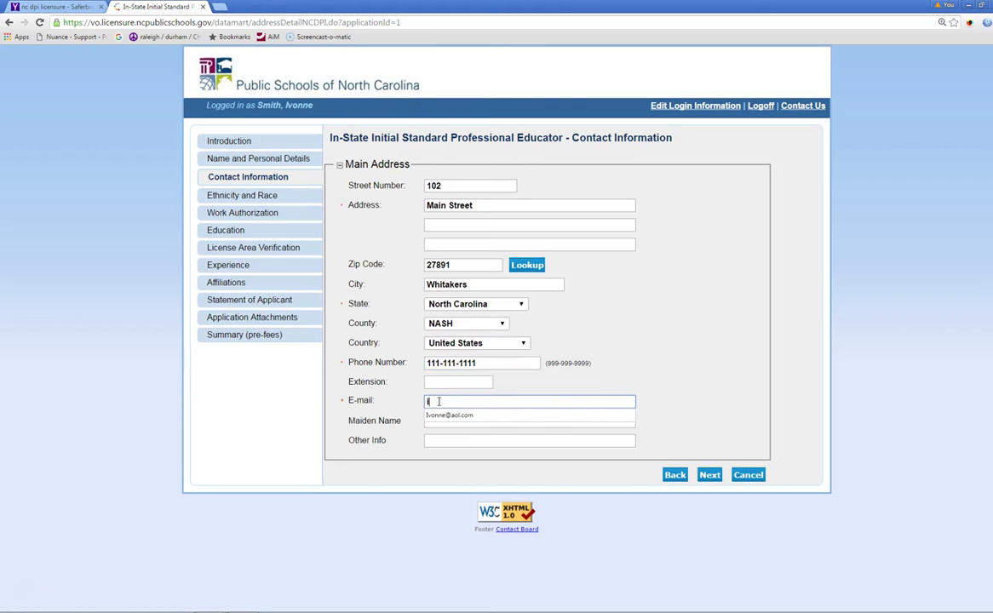
pyautogui.write('vonne')
pyautogui.click(451, 417)
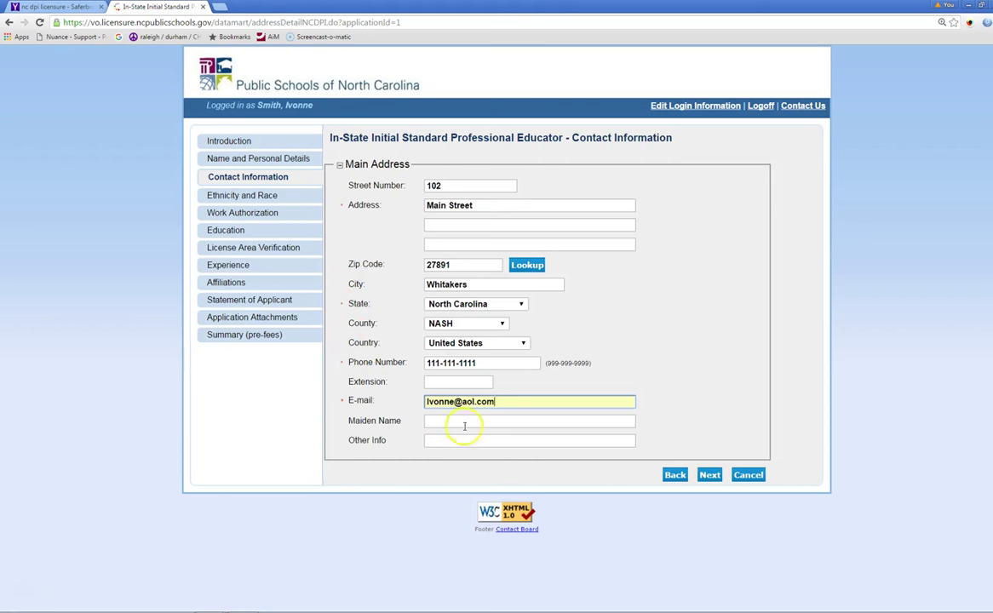
pyautogui.click(223, 196)
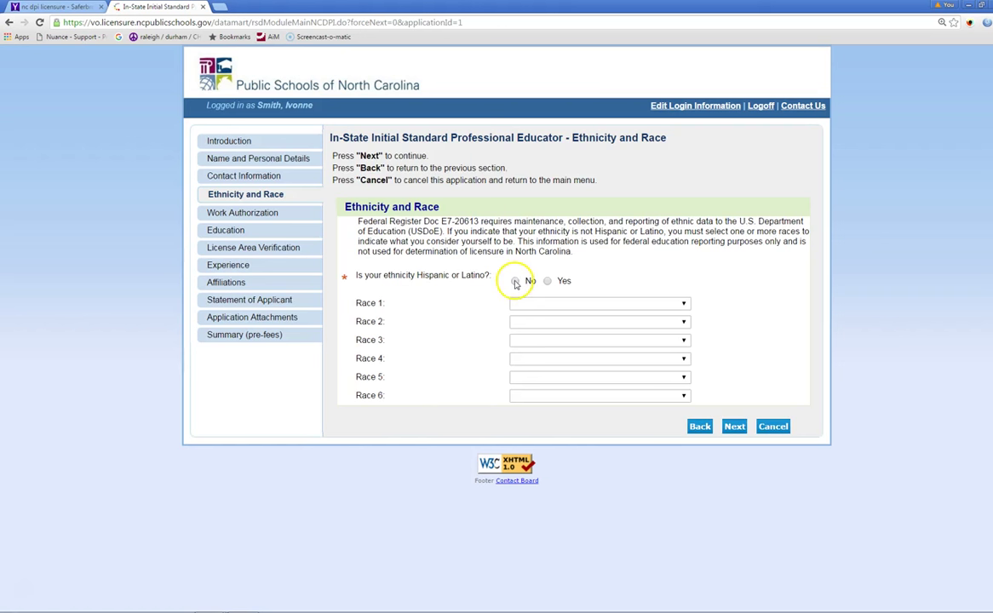
# Step: Answer No to Hispanic or Latino, set Race 1 to White, and go to Work Authorization
pyautogui.click(515, 282)
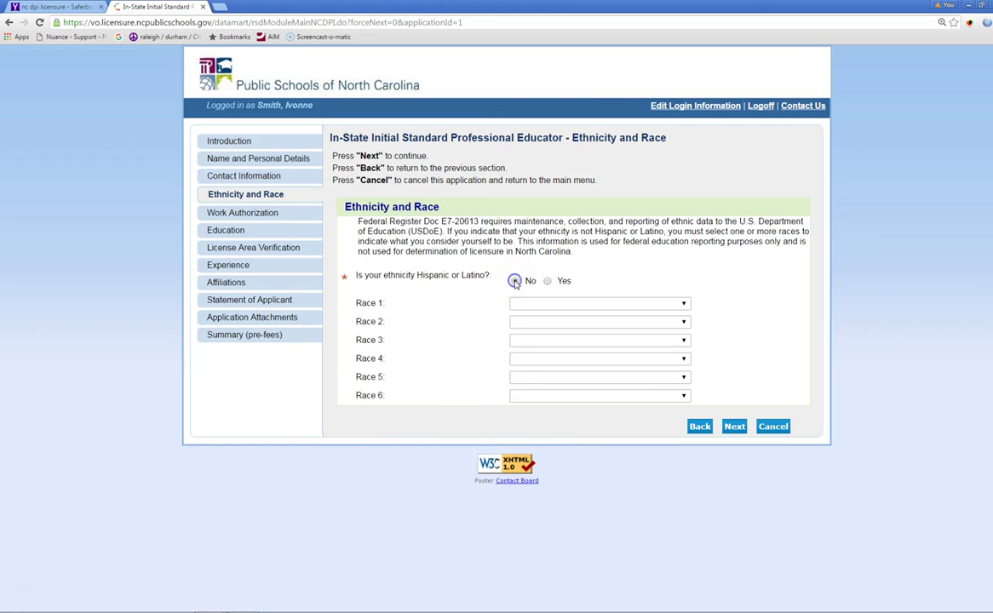
pyautogui.click(683, 305)
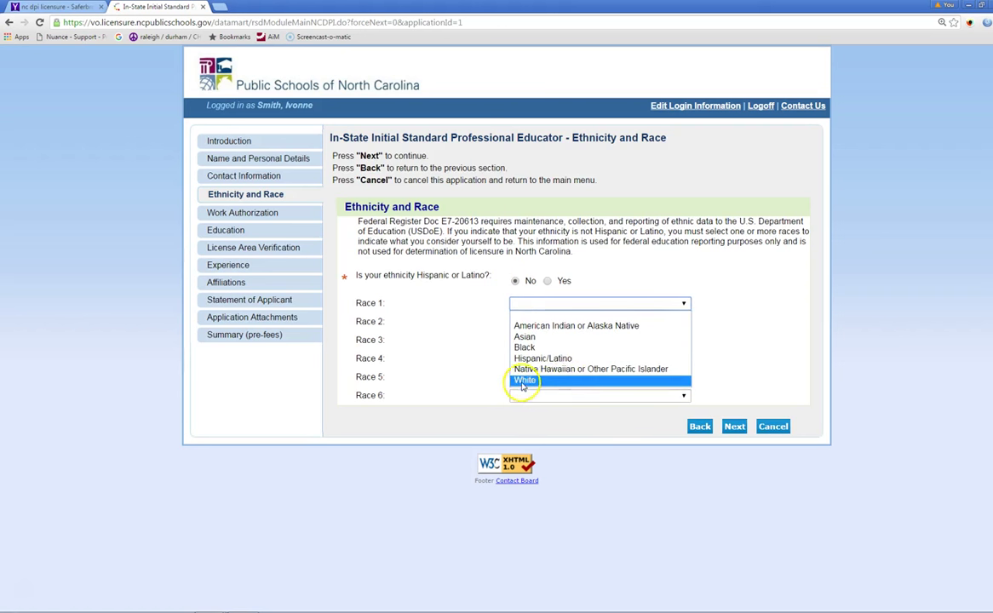
pyautogui.click(522, 380)
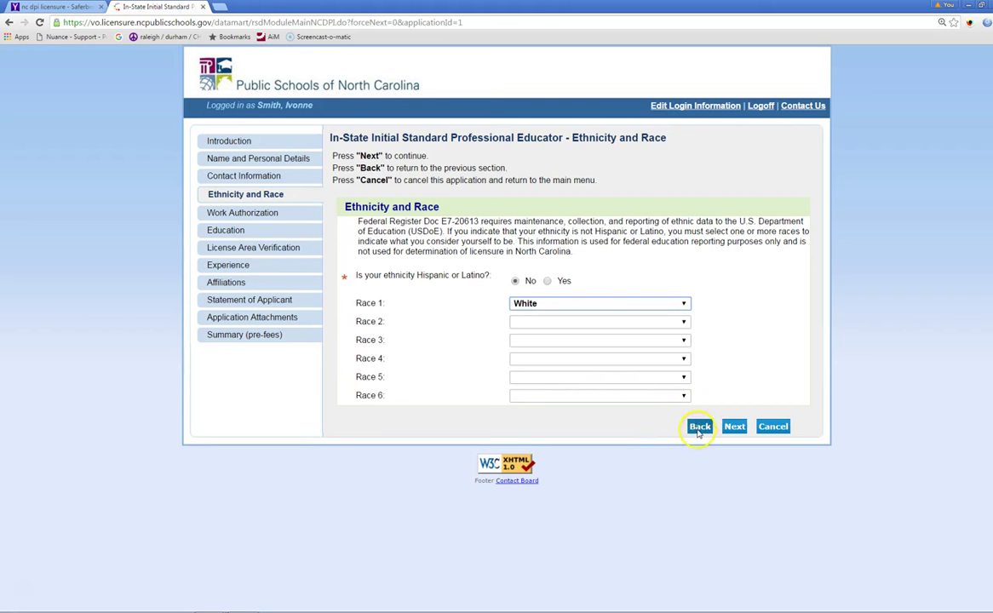
pyautogui.click(218, 214)
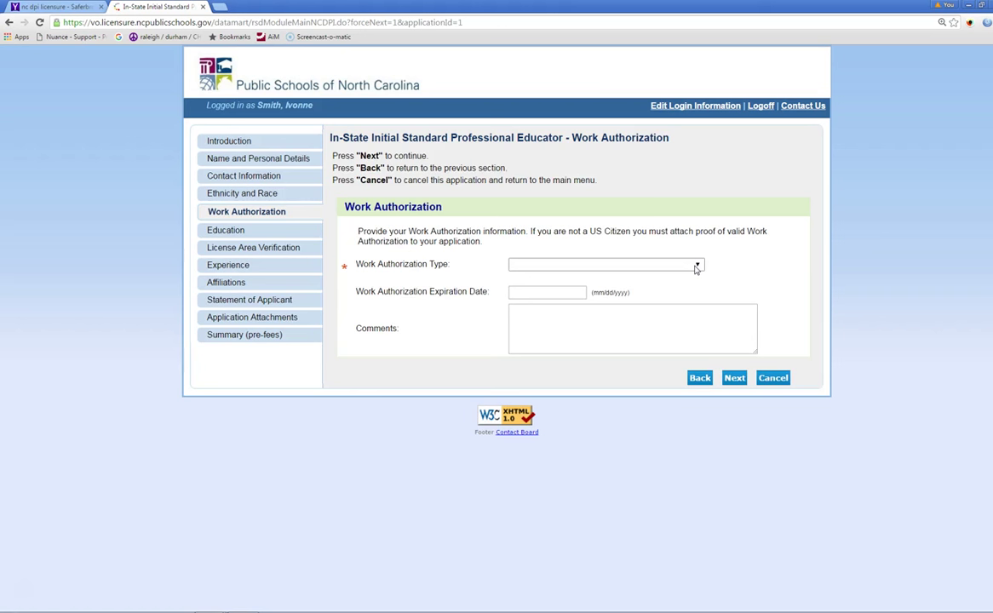
# Step: Choose U.S. Citizen as the work authorization type and continue to Education
pyautogui.click(698, 266)
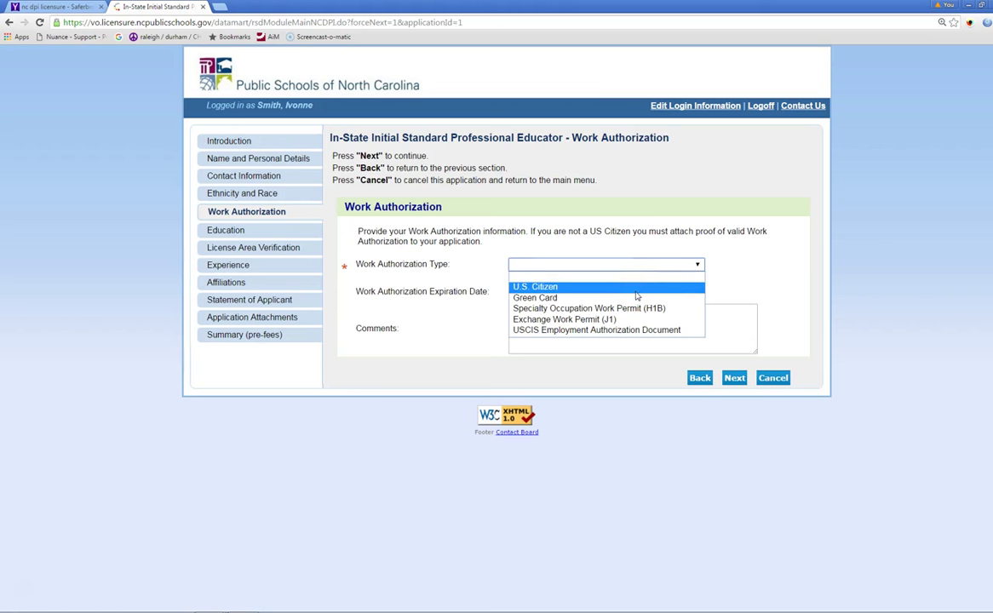
pyautogui.click(634, 288)
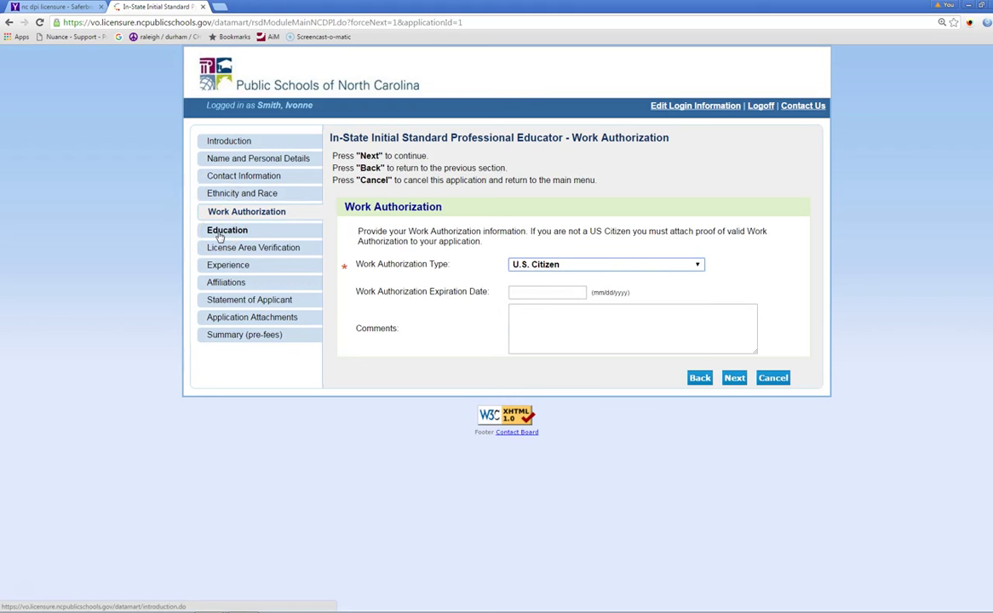
pyautogui.click(219, 235)
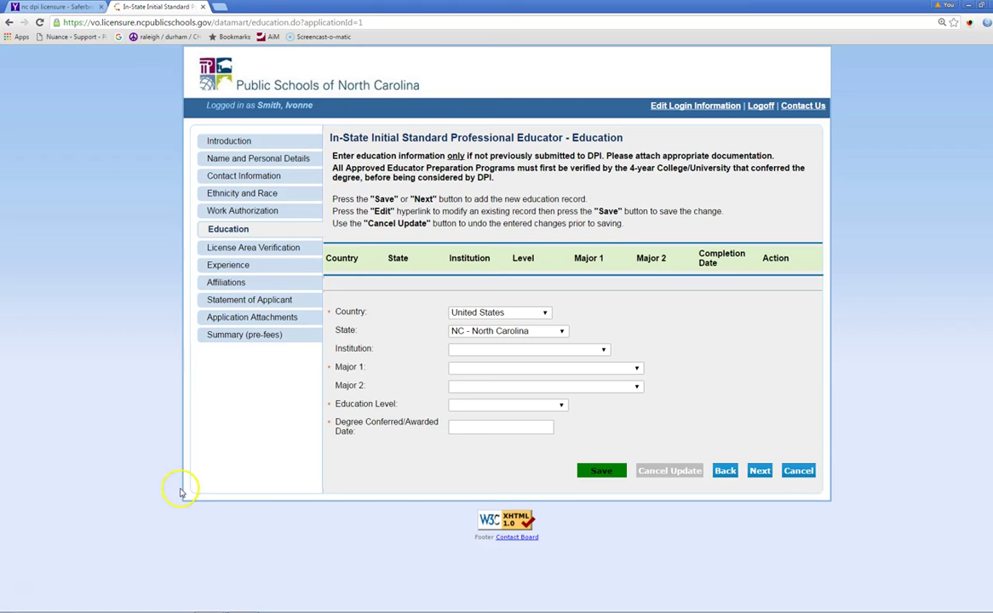
# Step: Select North Carolina State University as the institution and Elementary Education as Major 1
pyautogui.click(604, 351)
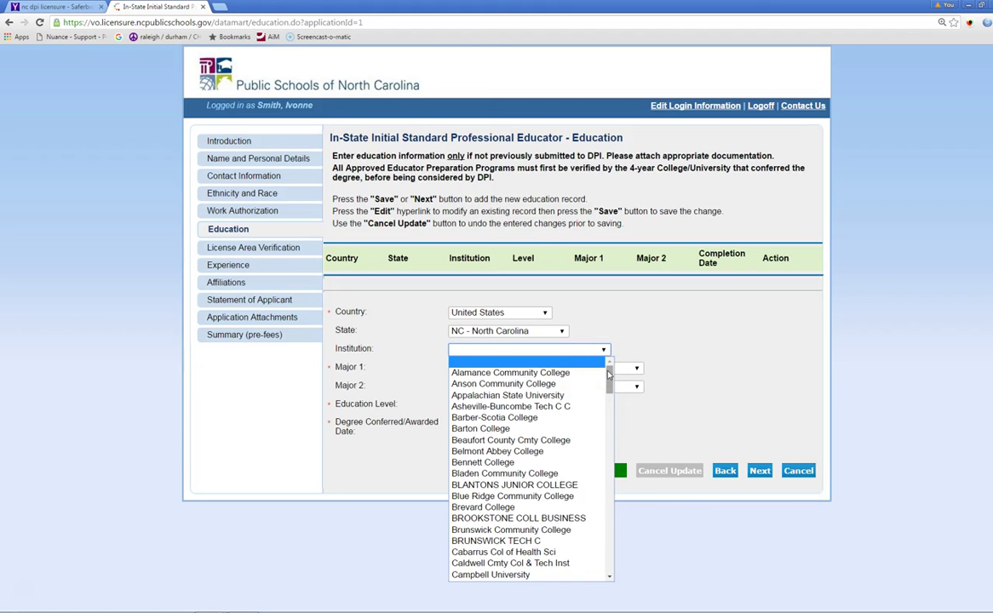
pyautogui.moveTo(609, 376); pyautogui.dragTo(572, 483)
pyautogui.click(573, 488)
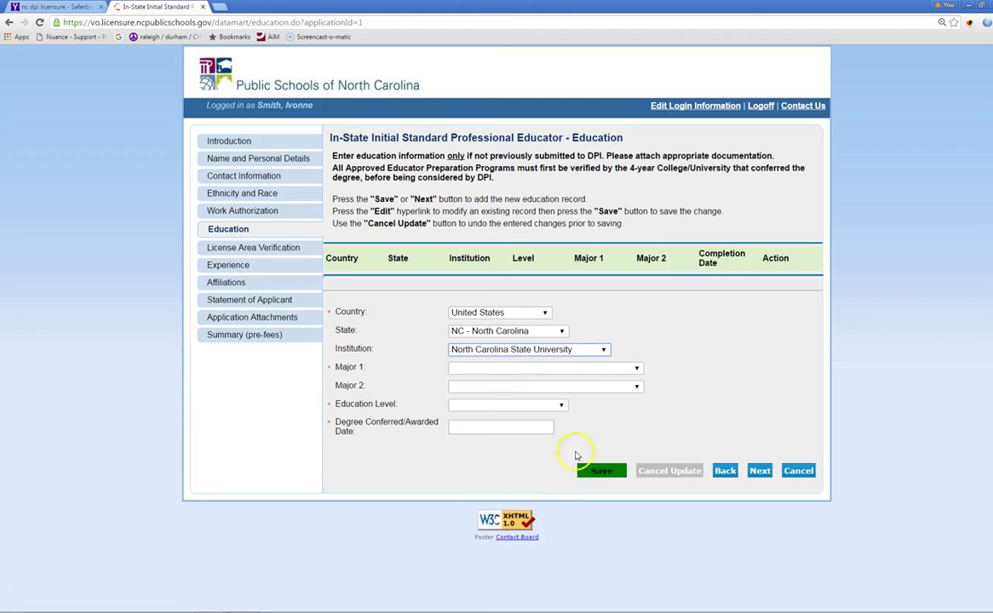
pyautogui.click(637, 369)
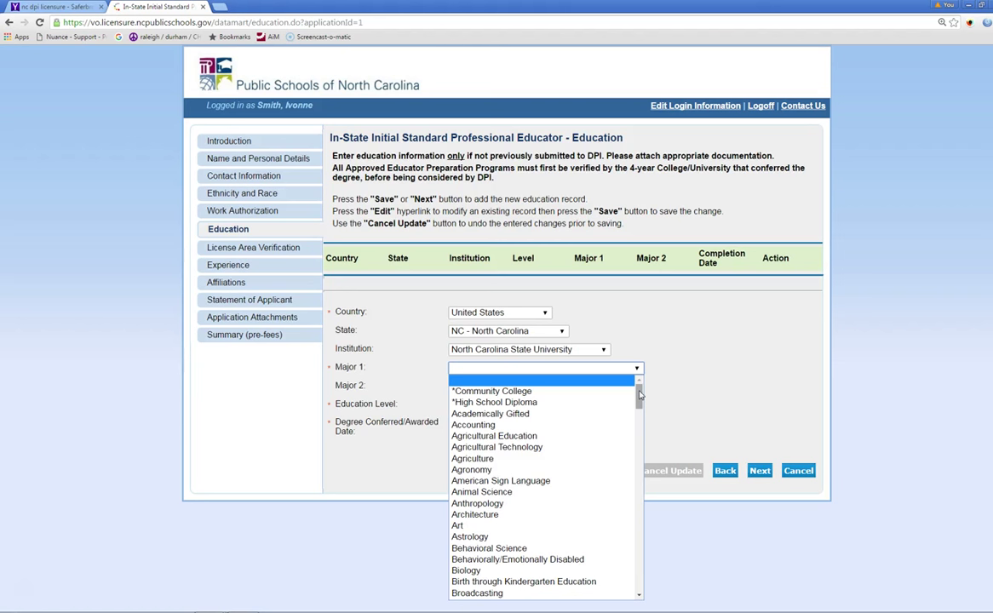
pyautogui.moveTo(639, 394); pyautogui.dragTo(507, 577)
pyautogui.scroll(-1, 639, 438)
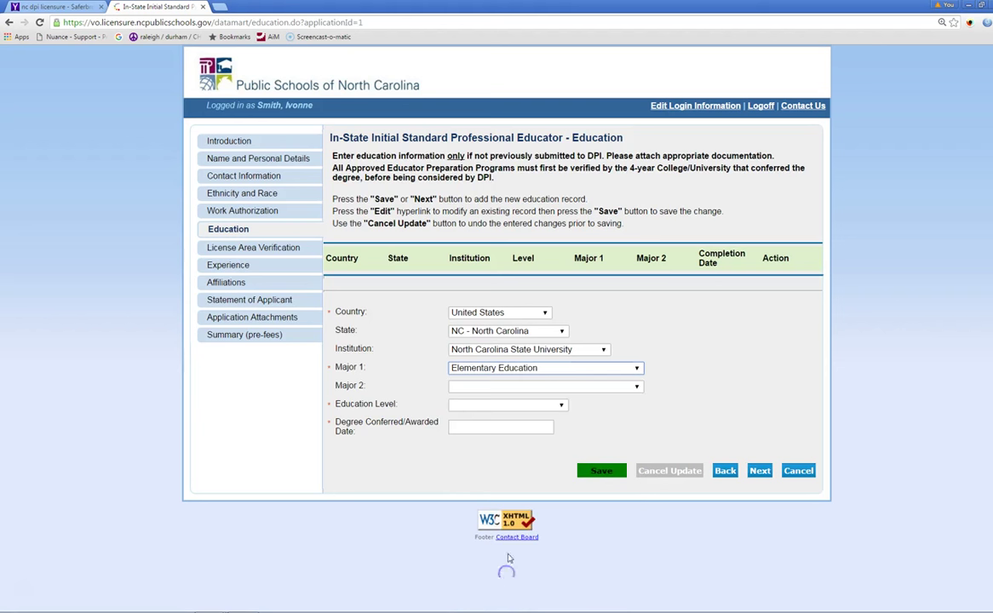
# Step: Set education level to Bachelor's Degree and conferred date 12/18/2015, then open License Area Verification
pyautogui.click(562, 406)
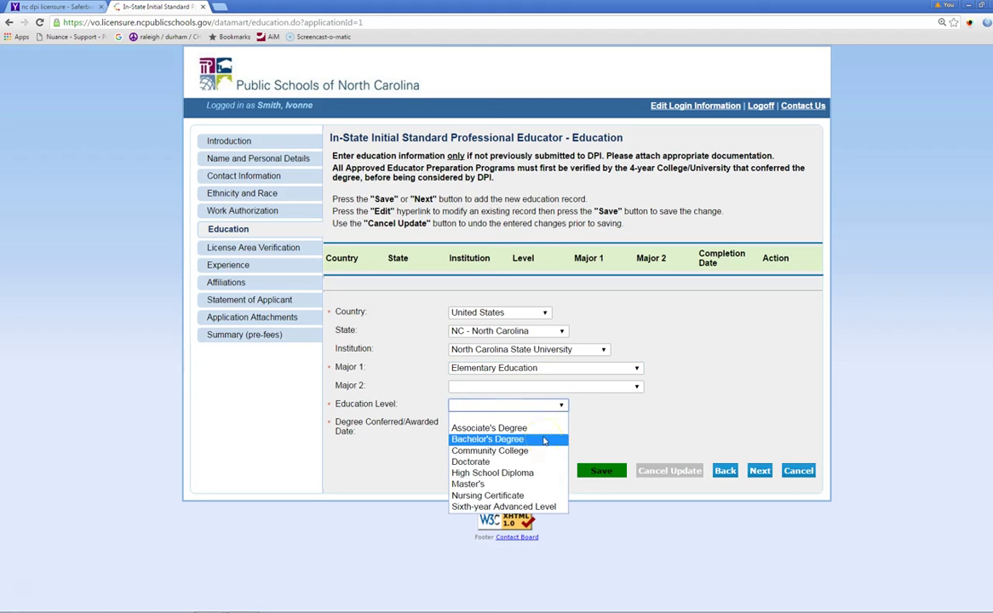
pyautogui.click(544, 441)
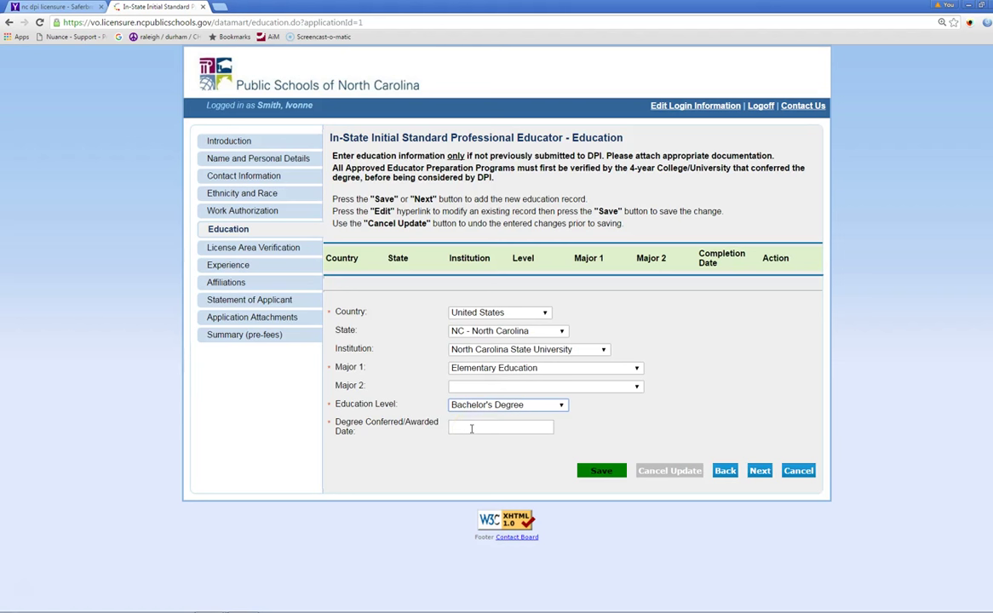
pyautogui.click(464, 428)
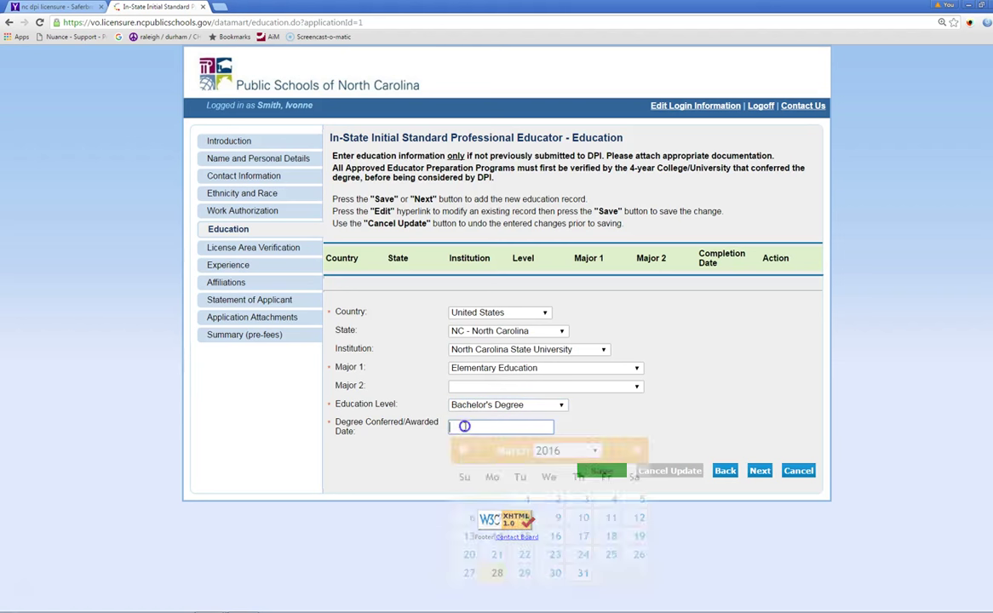
pyautogui.click(463, 450)
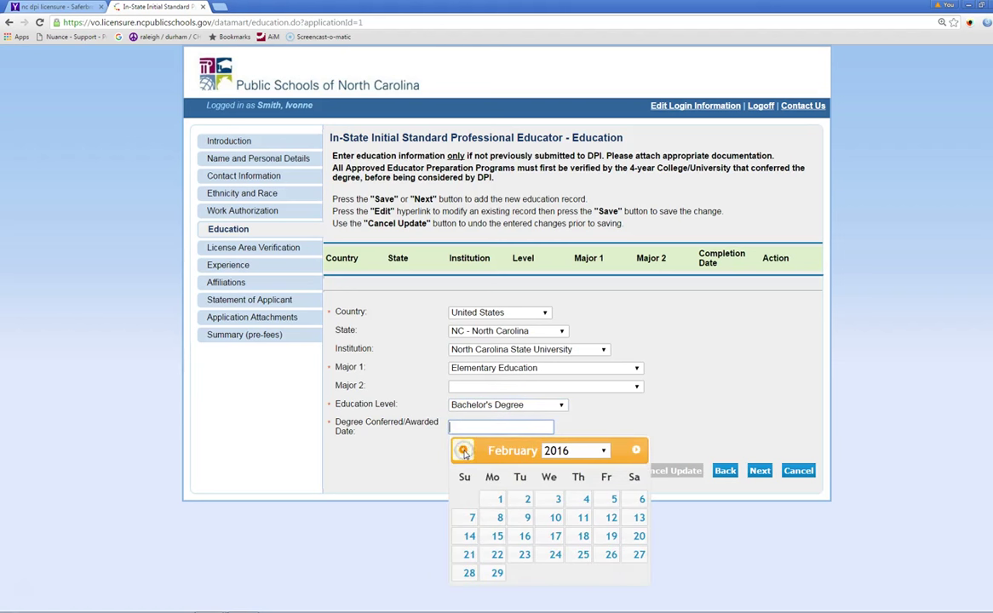
pyautogui.click(464, 451)
pyautogui.click(463, 451)
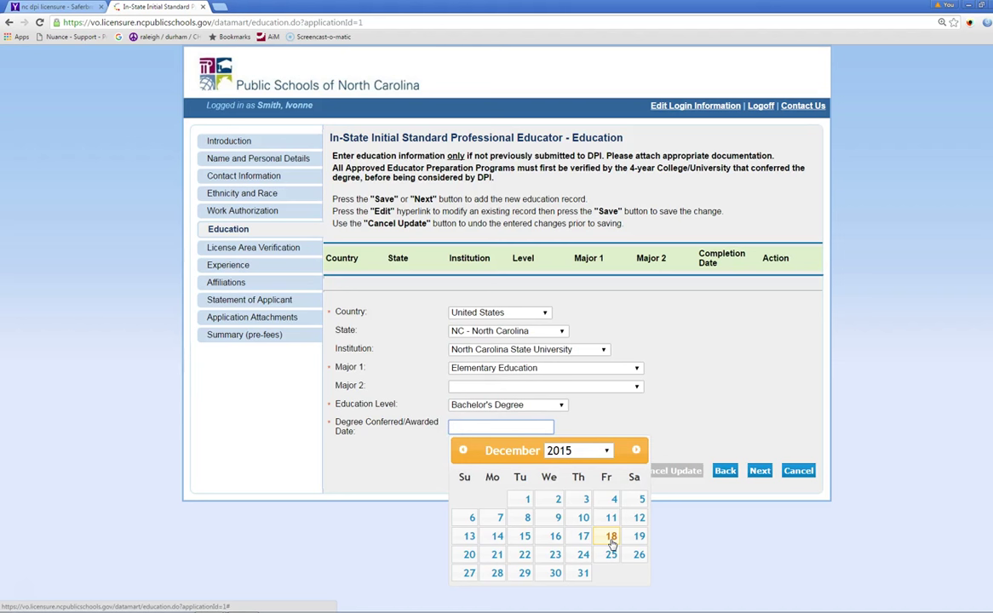
pyautogui.click(612, 538)
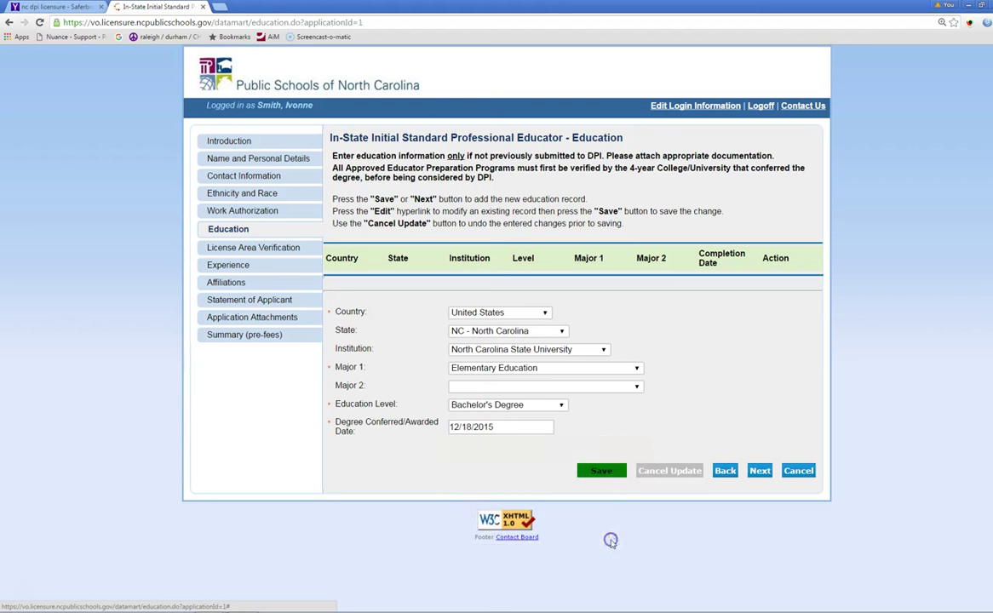
pyautogui.click(216, 245)
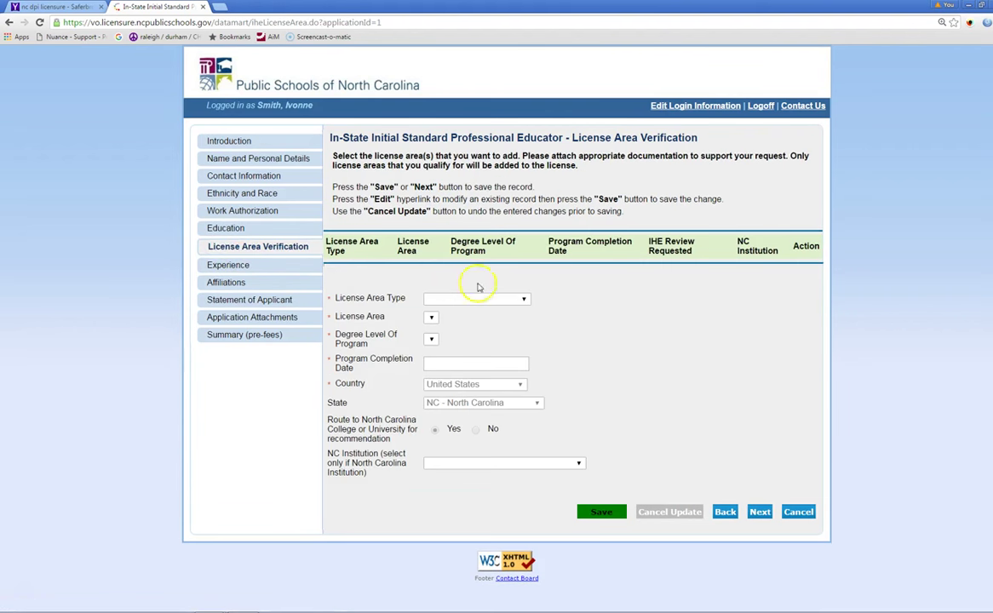
# Step: Choose Teaching Areas as the license area type and Elementary Education (K-6) as the area
pyautogui.click(524, 302)
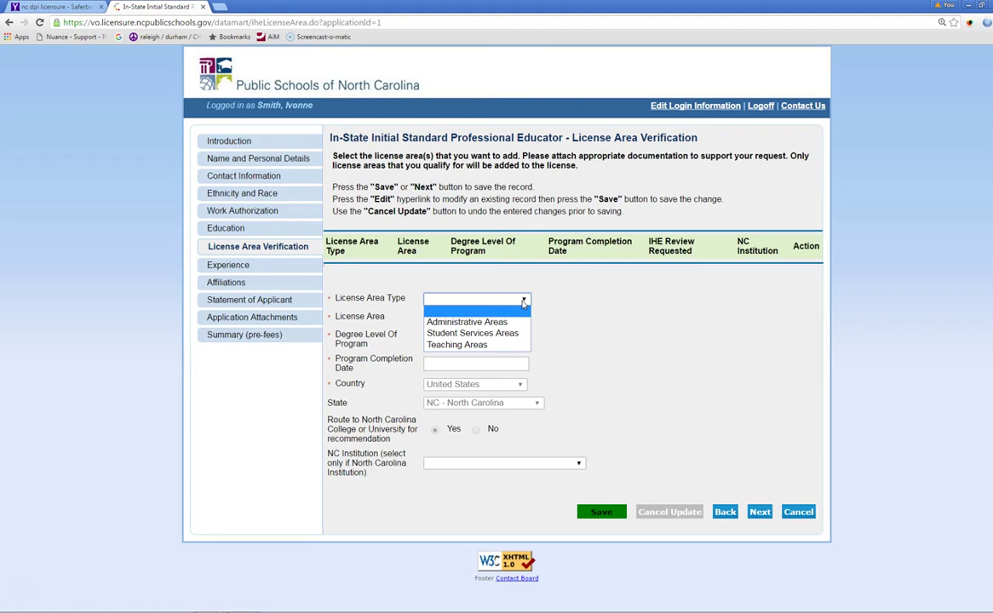
pyautogui.click(492, 345)
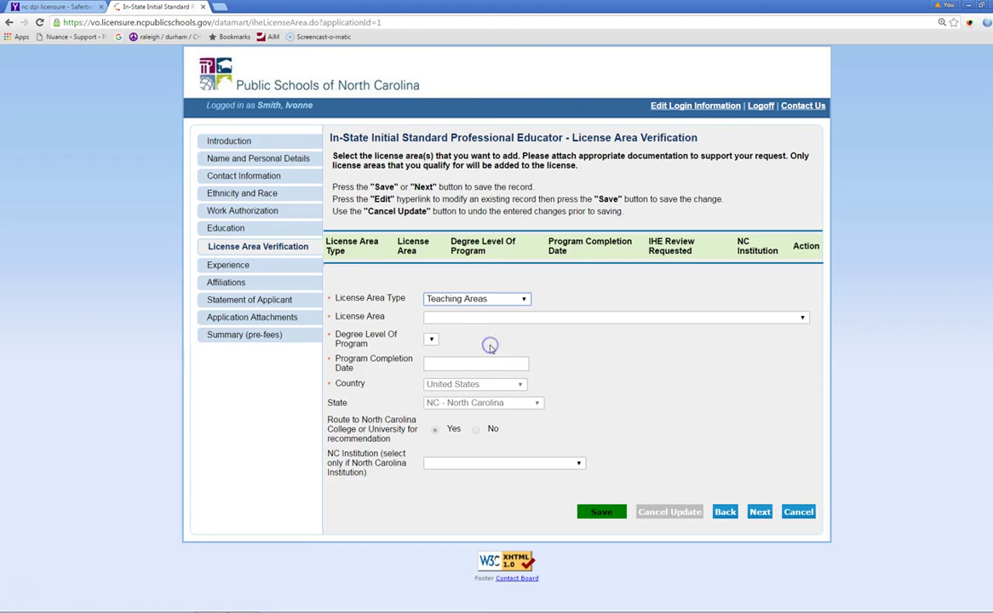
pyautogui.click(804, 317)
pyautogui.scroll(-4, 788, 408)
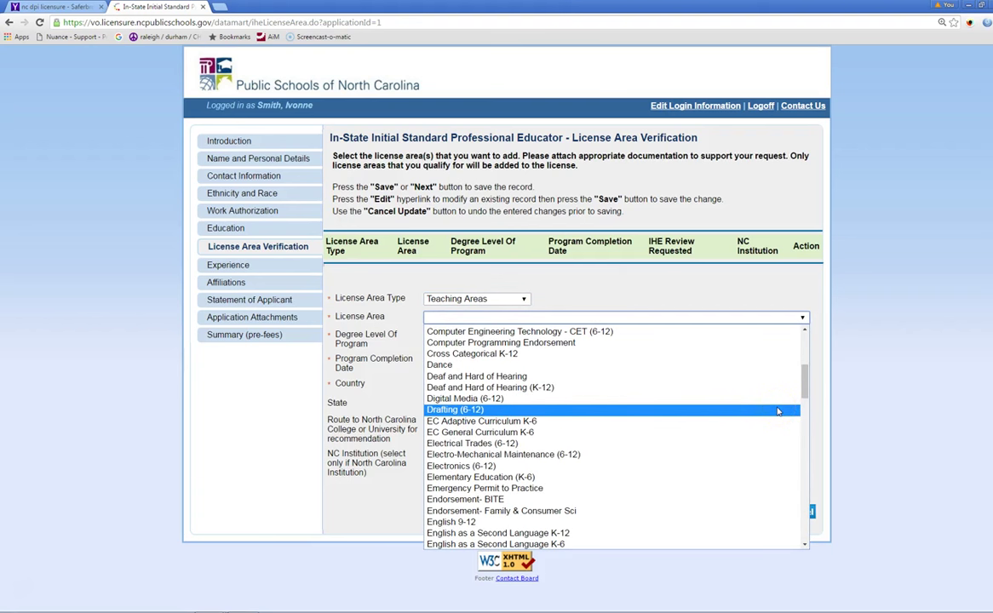
pyautogui.scroll(-3, 778, 412)
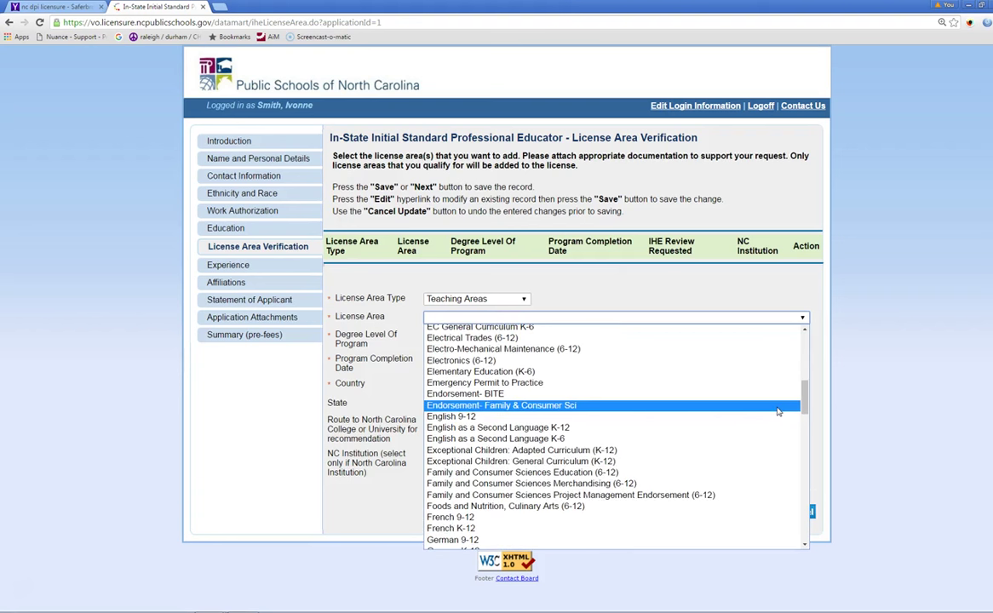
pyautogui.scroll(3, 712, 388)
pyautogui.click(673, 493)
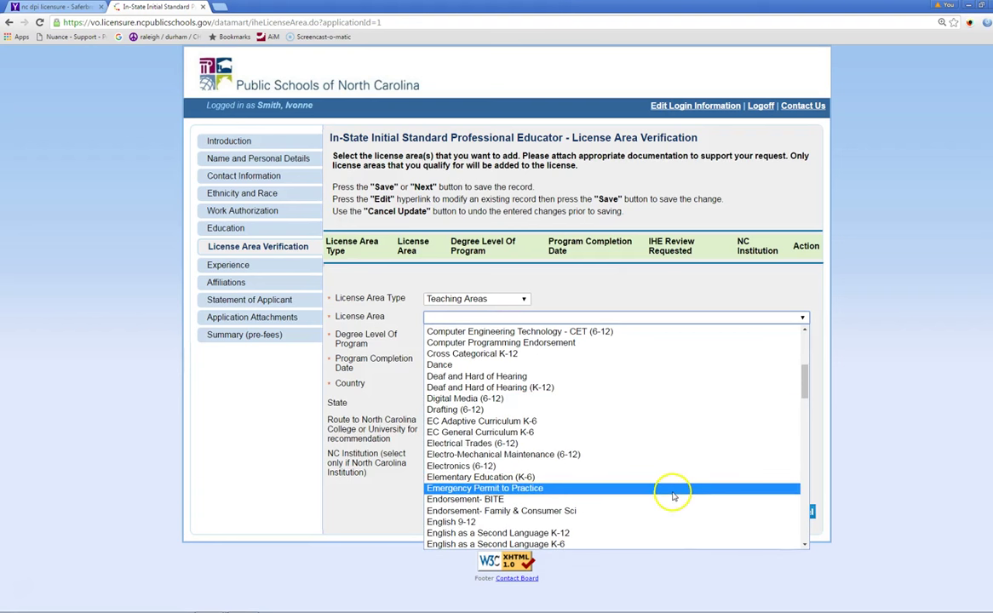
pyautogui.click(516, 478)
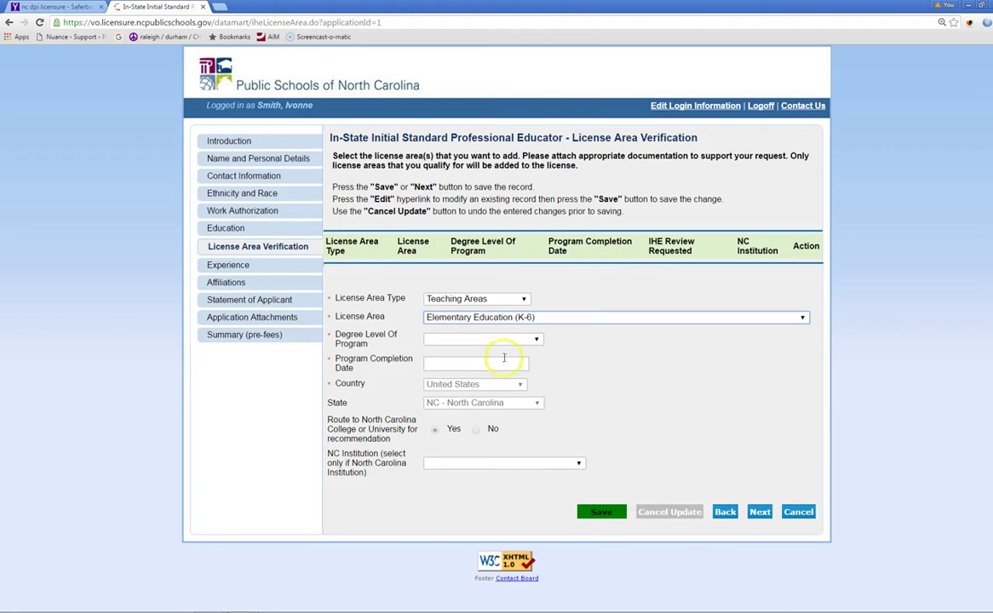
# Step: Set the program degree level to Bachelor's Degree and completion date to 12/18/2015
pyautogui.click(537, 340)
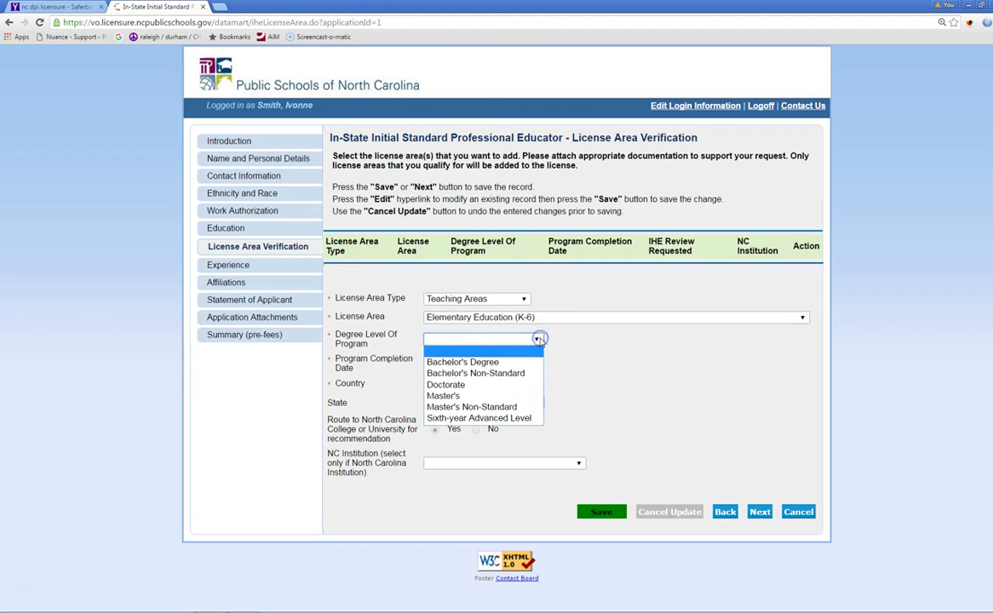
pyautogui.click(525, 364)
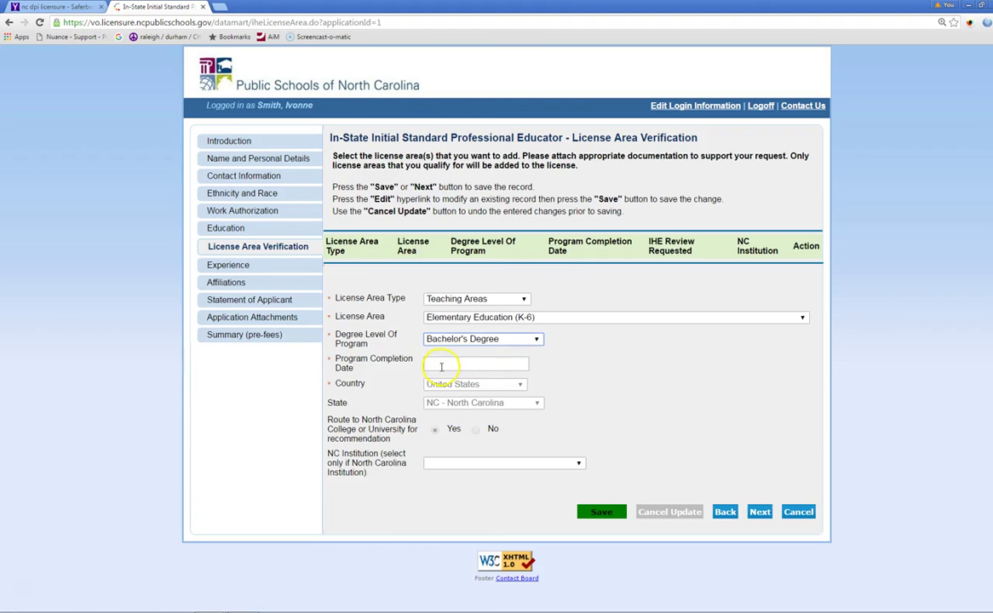
pyautogui.click(439, 365)
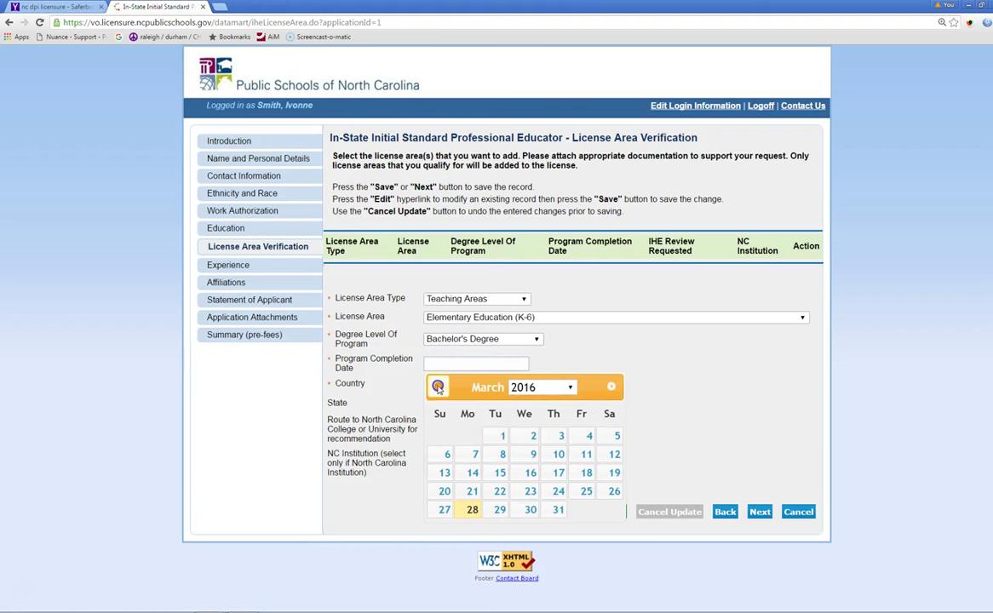
pyautogui.click(439, 388)
pyautogui.click(439, 387)
pyautogui.click(438, 388)
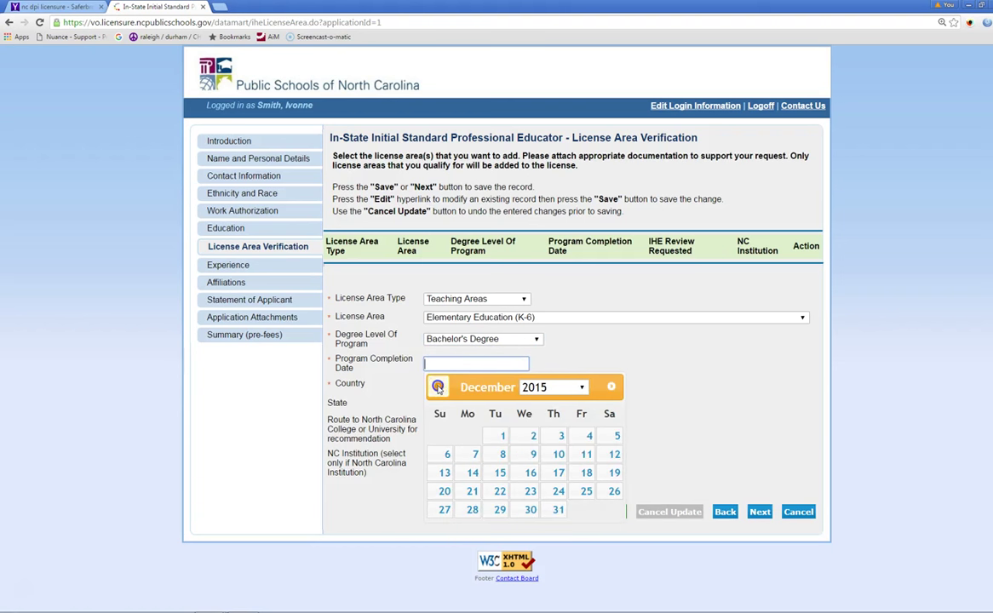
pyautogui.click(588, 477)
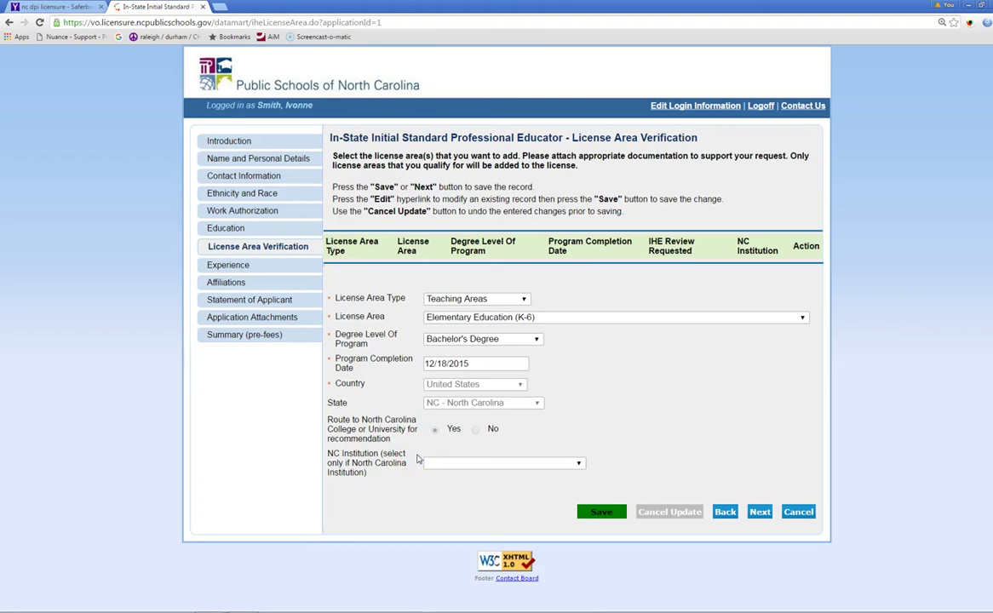
# Step: Answer Yes to the NC college recommendation and pick North Carolina State University as NC Institution
pyautogui.click(434, 436)
pyautogui.click(580, 465)
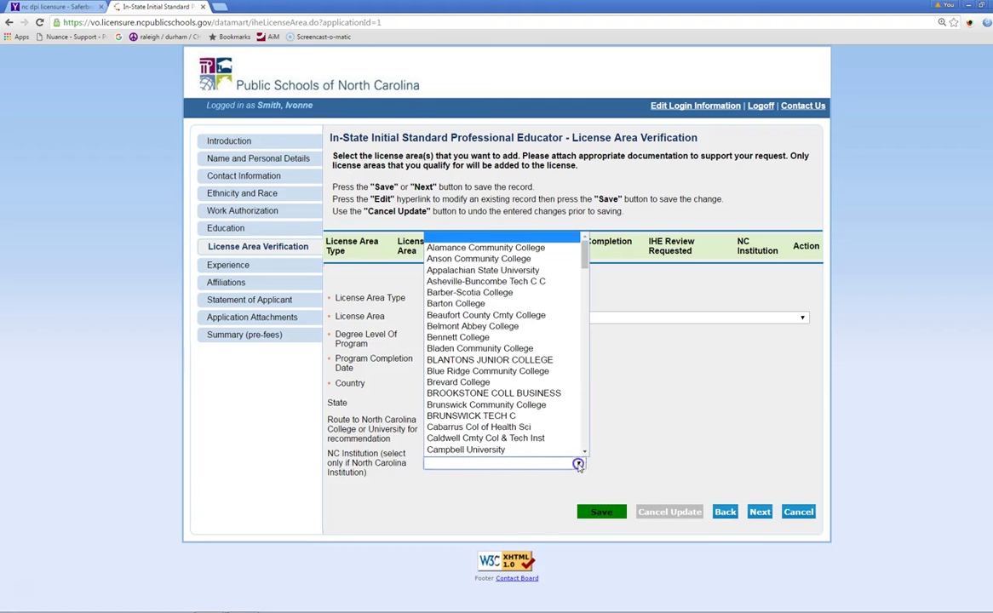
pyautogui.moveTo(583, 253); pyautogui.dragTo(580, 358)
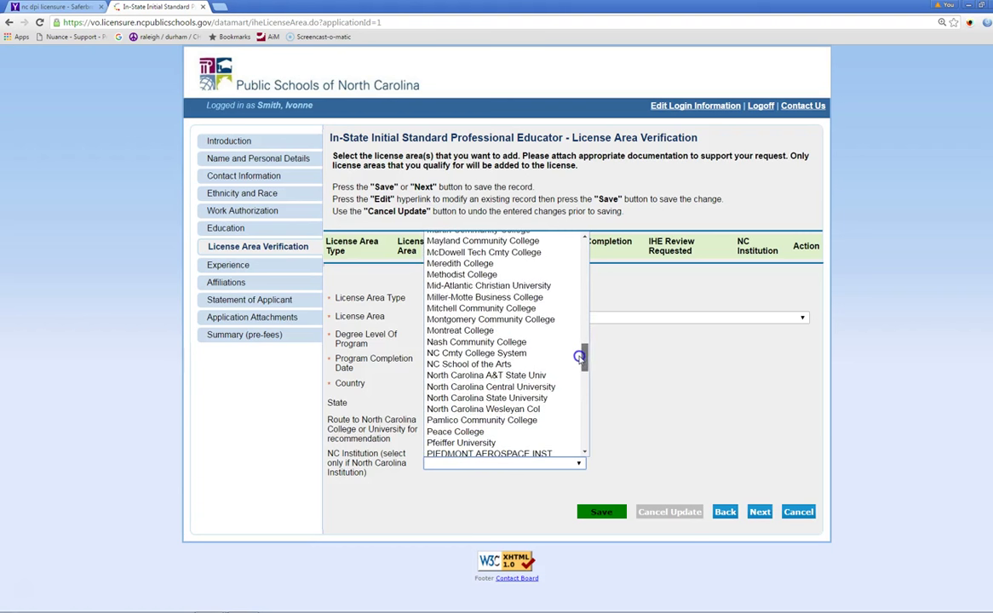
pyautogui.click(564, 399)
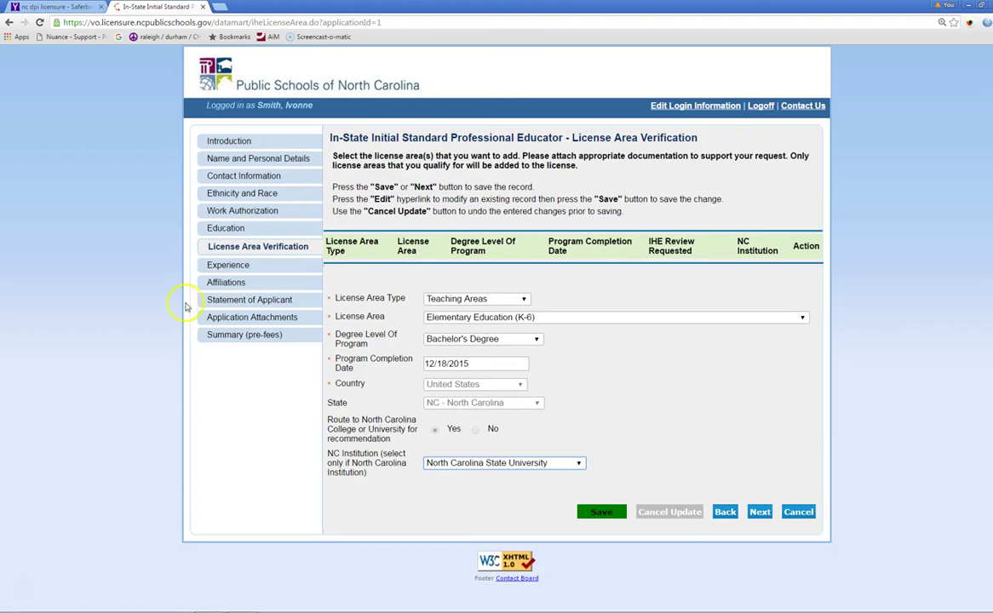
# Step: Pass through the Experience section to the empty Affiliations page
pyautogui.click(220, 265)
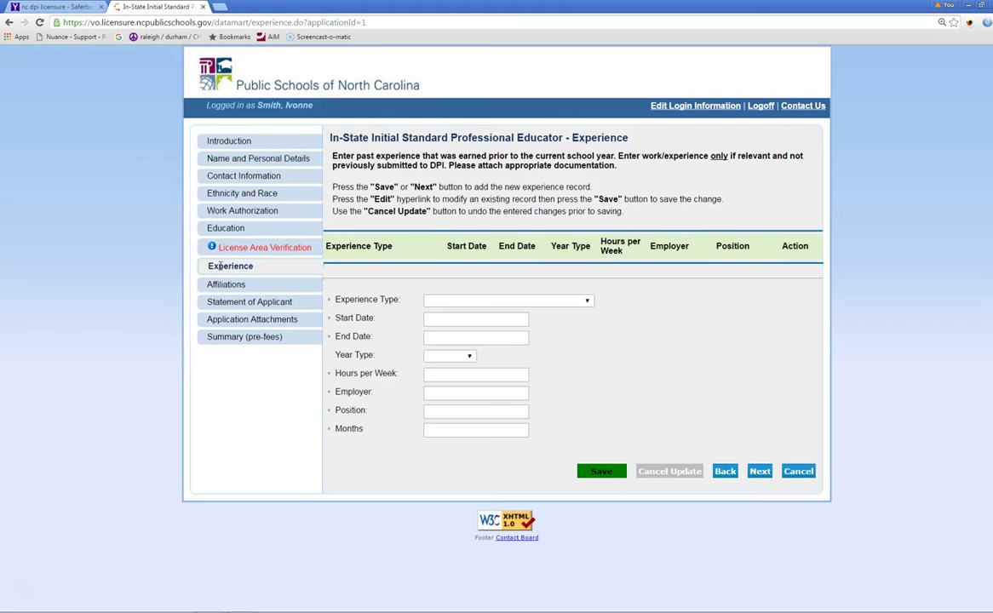
pyautogui.click(219, 287)
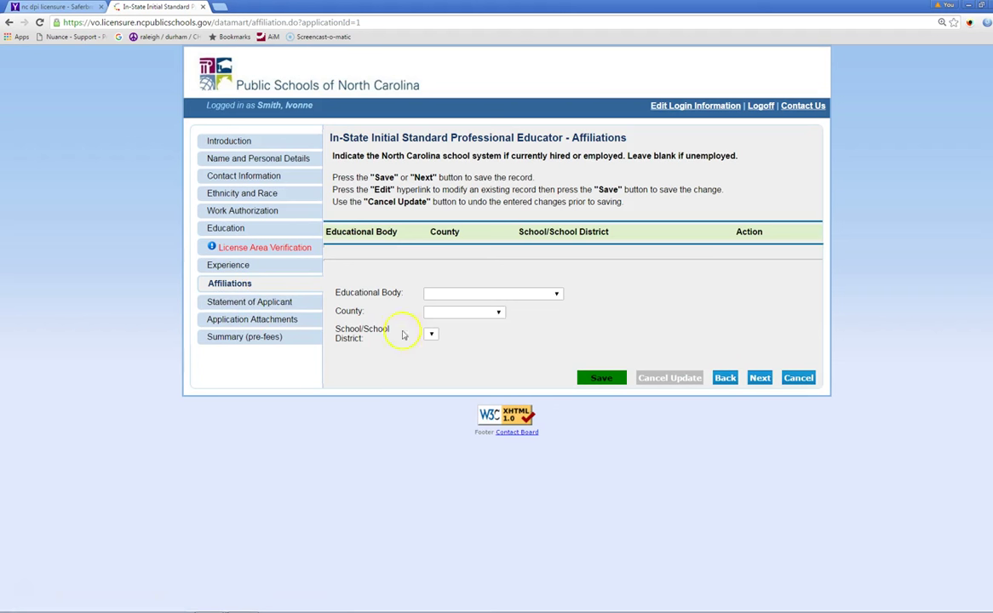
# Step: Add a School District / State Programs affiliation in Wake County, then go to Statement of Applicant
pyautogui.click(558, 294)
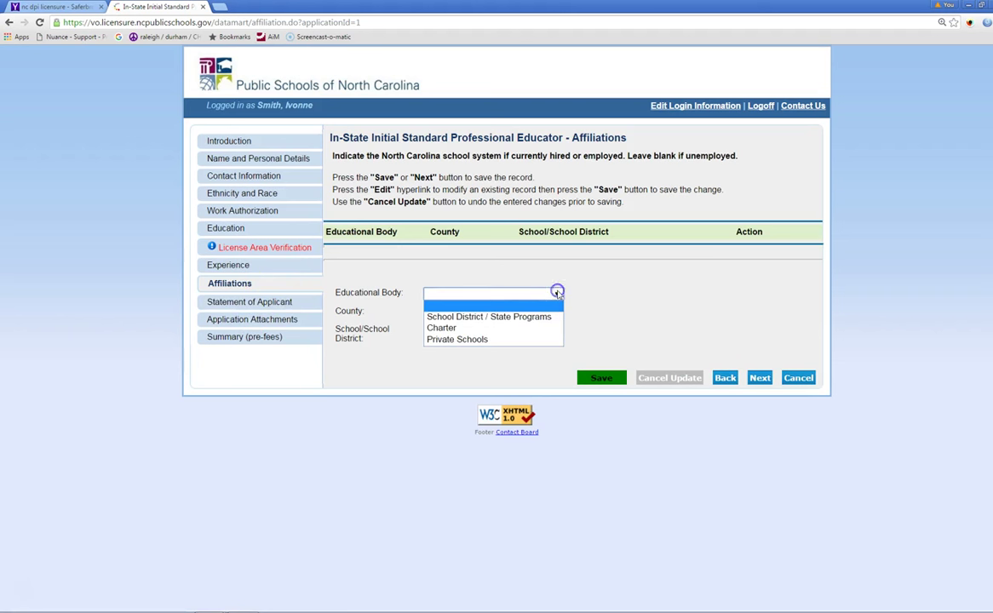
pyautogui.click(508, 319)
pyautogui.click(497, 313)
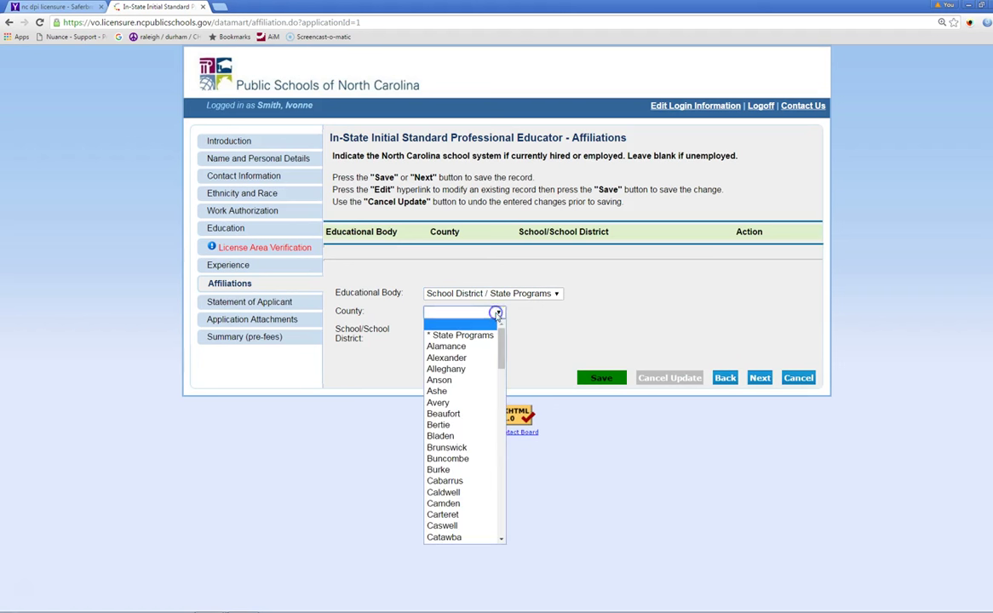
pyautogui.moveTo(502, 347); pyautogui.dragTo(493, 504)
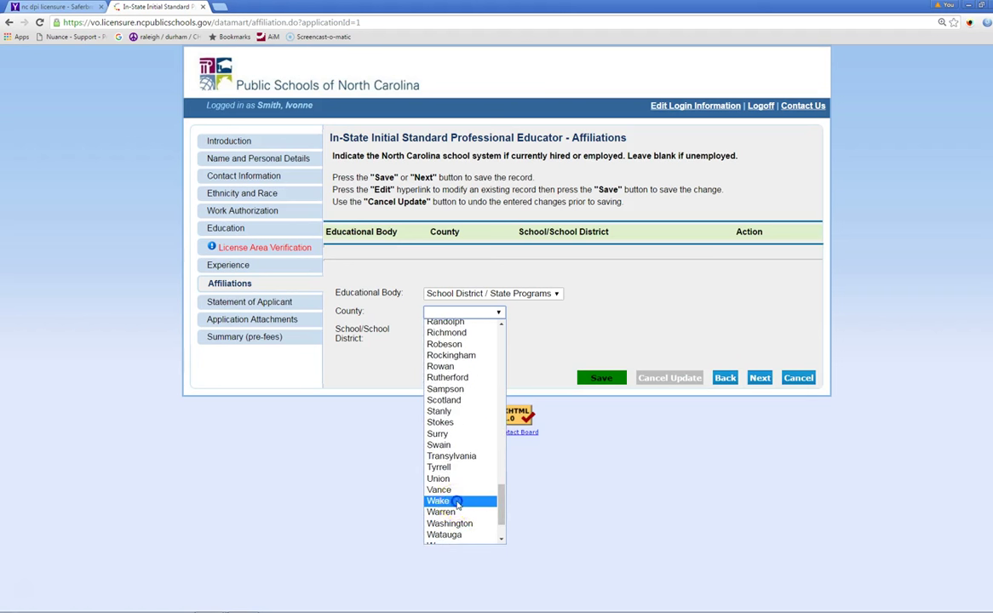
pyautogui.click(457, 502)
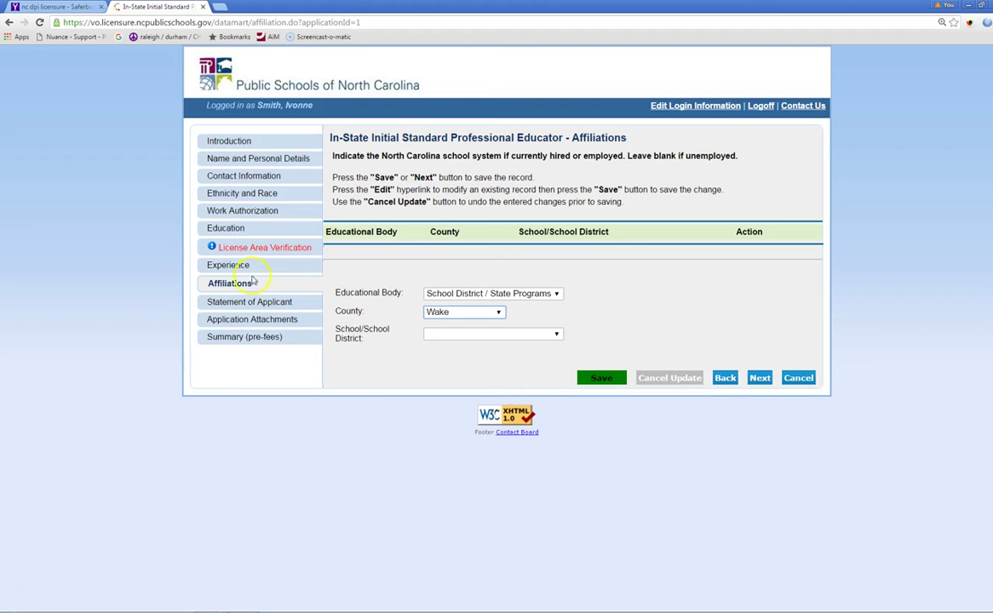
pyautogui.click(228, 303)
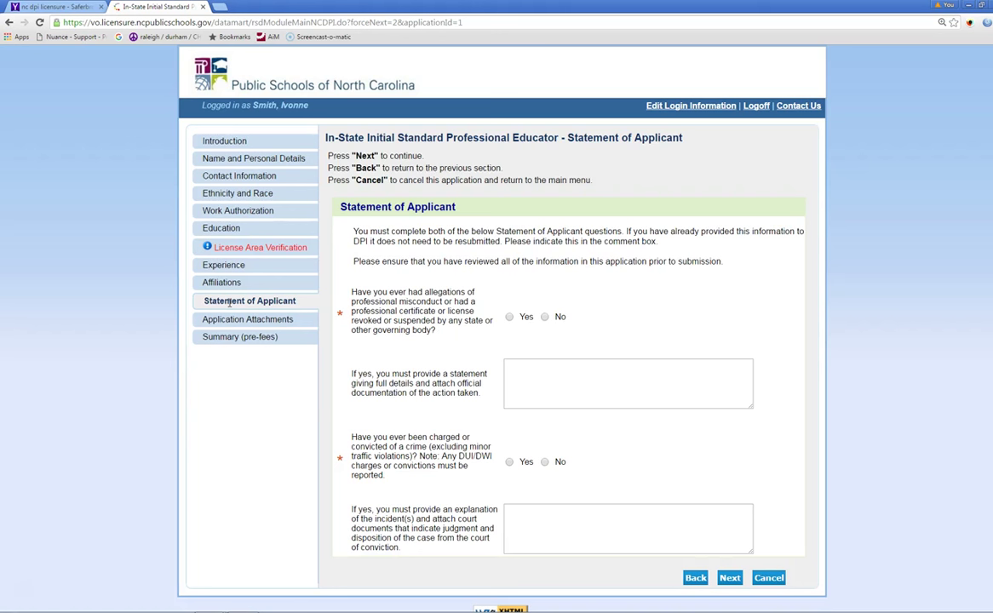
# Step: Answer No to the misconduct and criminal charges questions, then go to Application Attachments
pyautogui.click(543, 316)
pyautogui.click(544, 462)
pyautogui.click(551, 512)
pyautogui.click(225, 321)
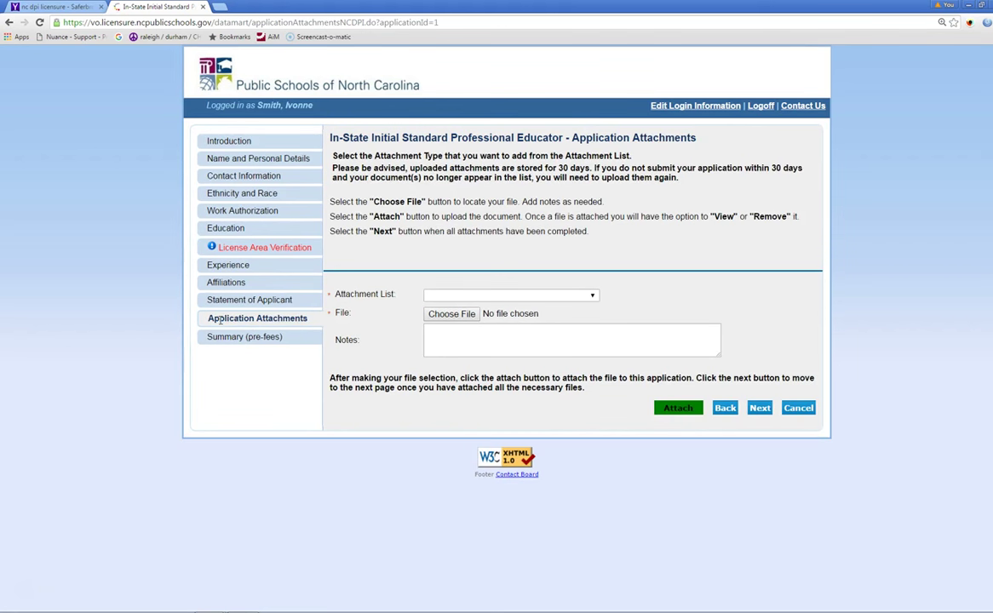
# Step: Open the Attachment List dropdown of attachment types
pyautogui.click(592, 297)
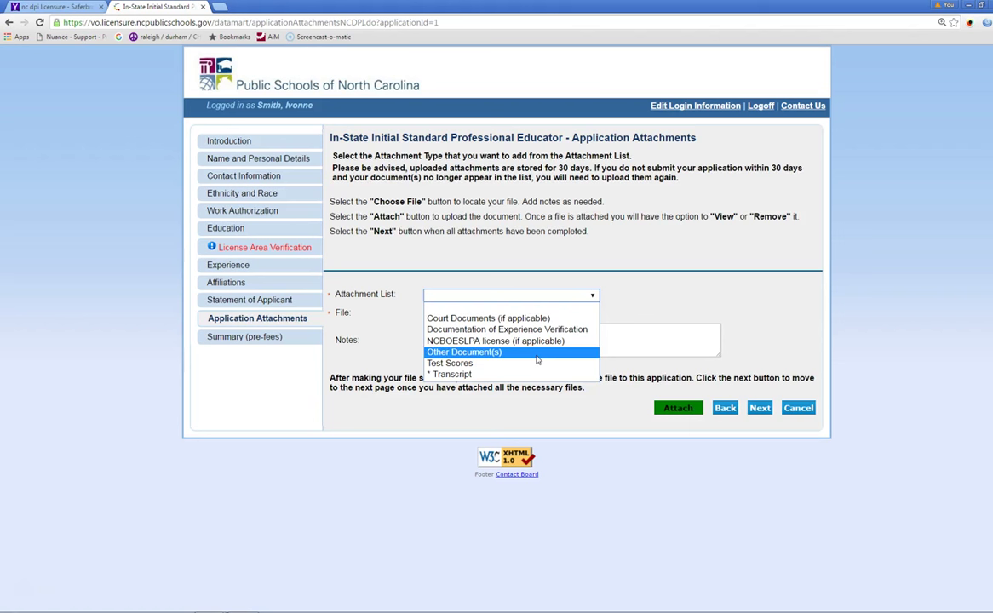
# Step: Review the Test Scores and required Transcript attachment types, then view the pre-fee Application Summary
pyautogui.click(520, 368)
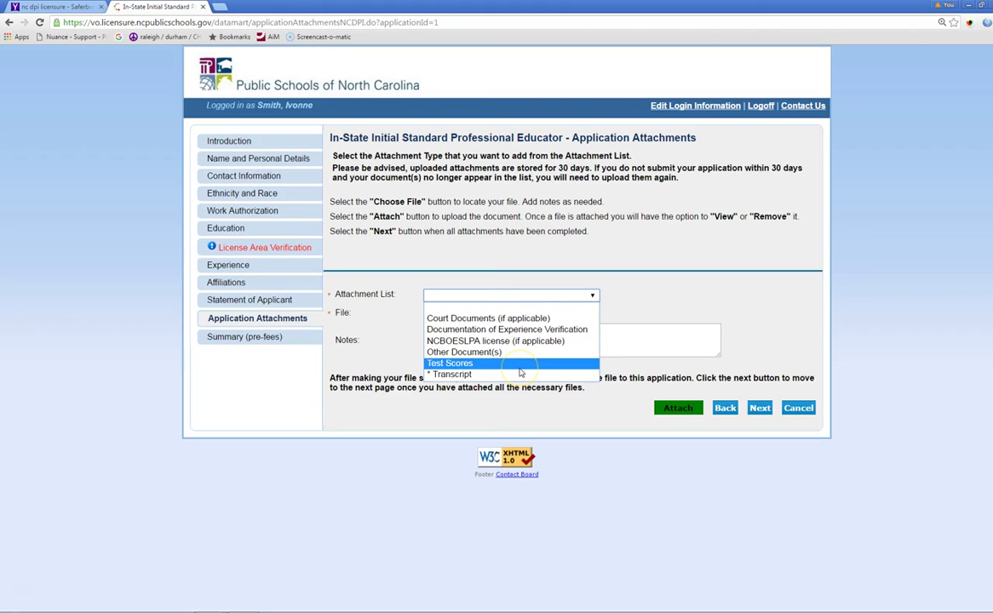
pyautogui.click(514, 376)
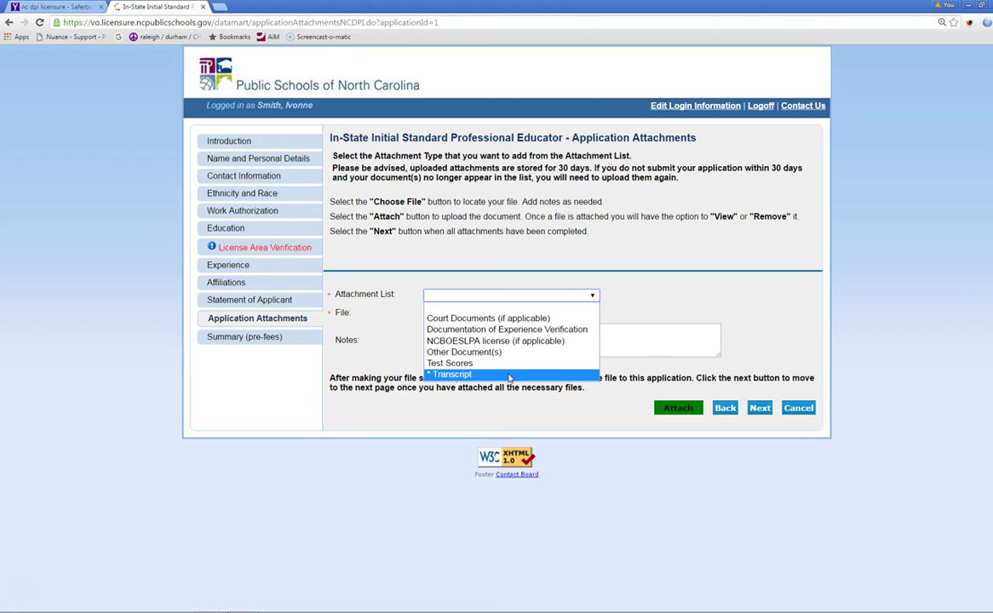
pyautogui.click(213, 338)
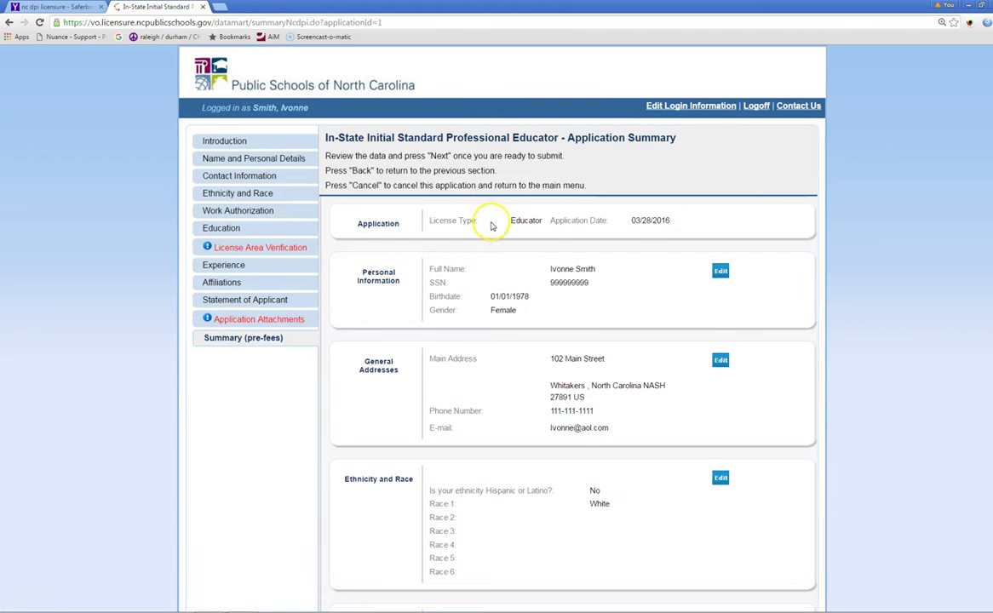
pyautogui.scroll(-1, 491, 223)
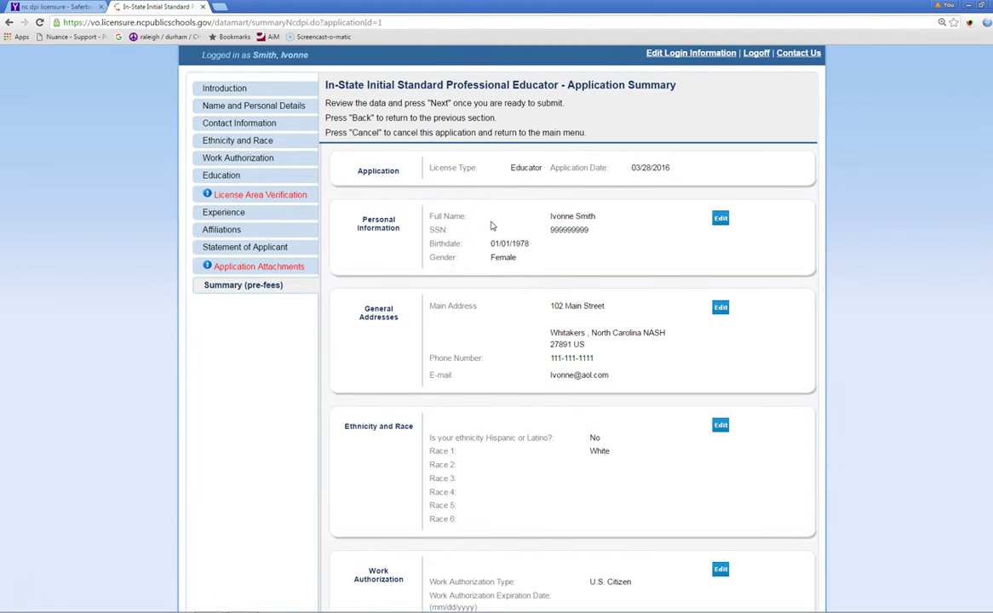
pyautogui.scroll(-5, 491, 225)
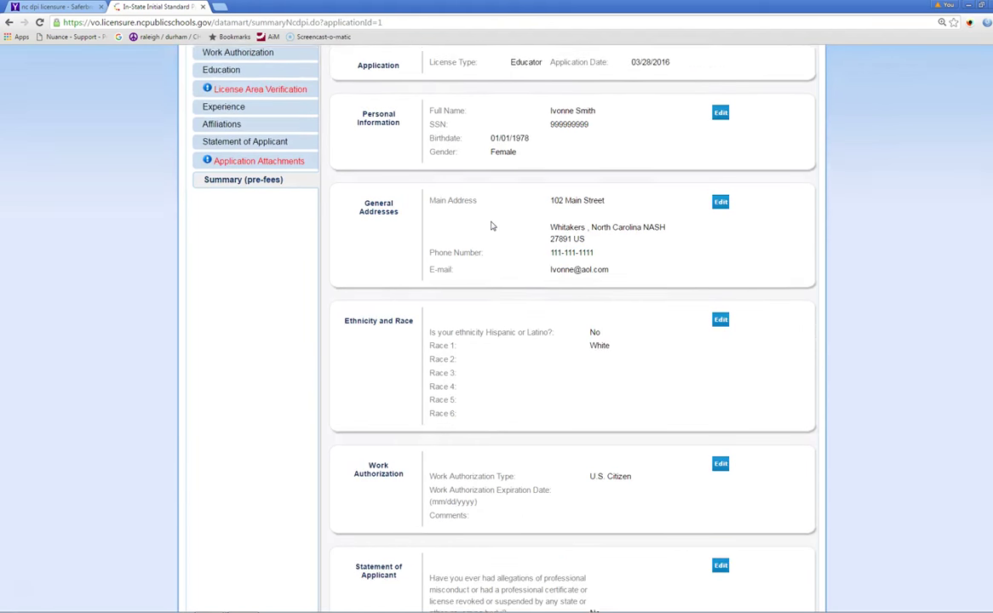
pyautogui.scroll(-1, 492, 226)
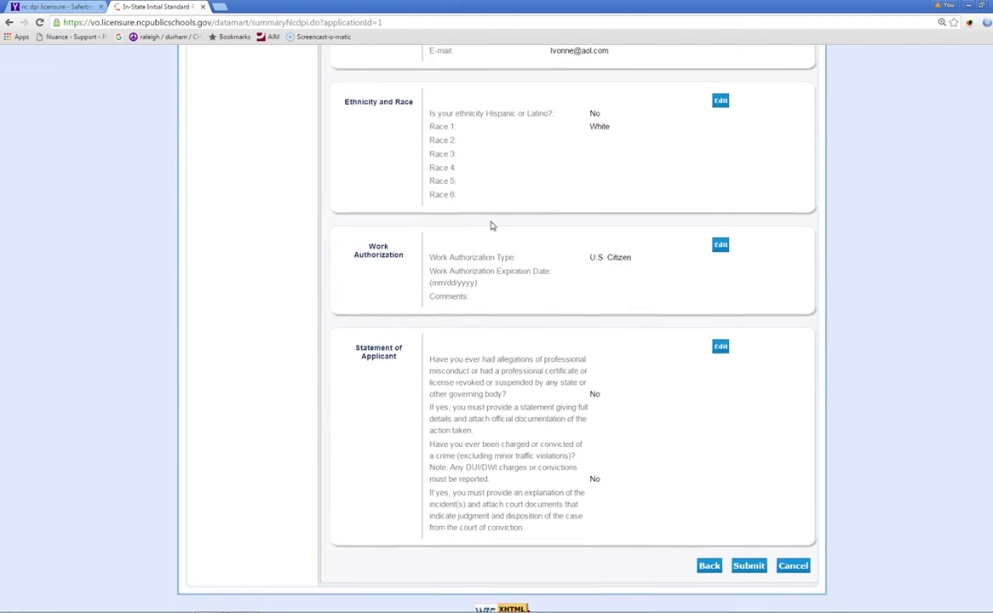
pyautogui.scroll(3, 491, 226)
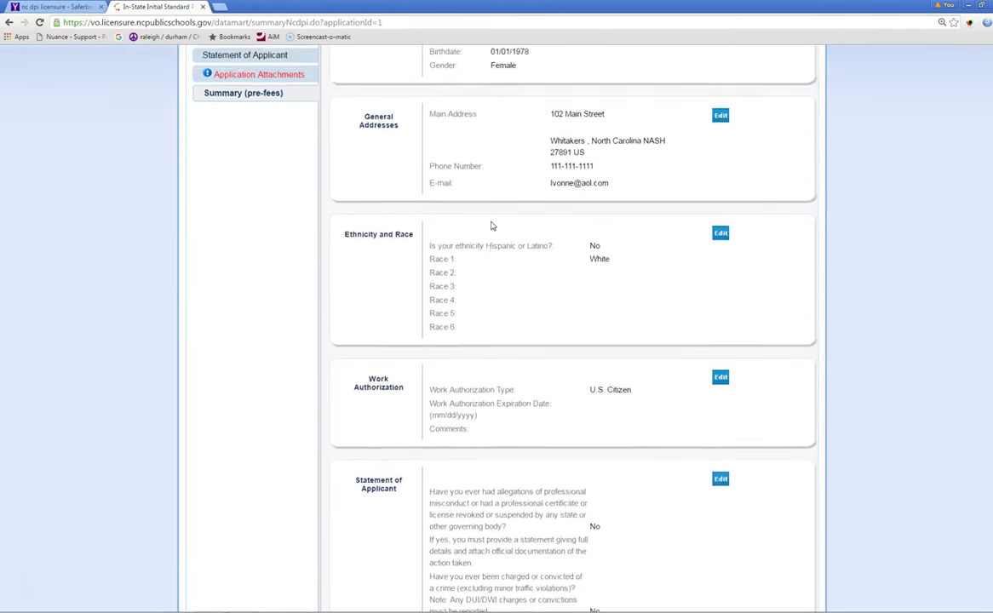
pyautogui.scroll(3, 491, 226)
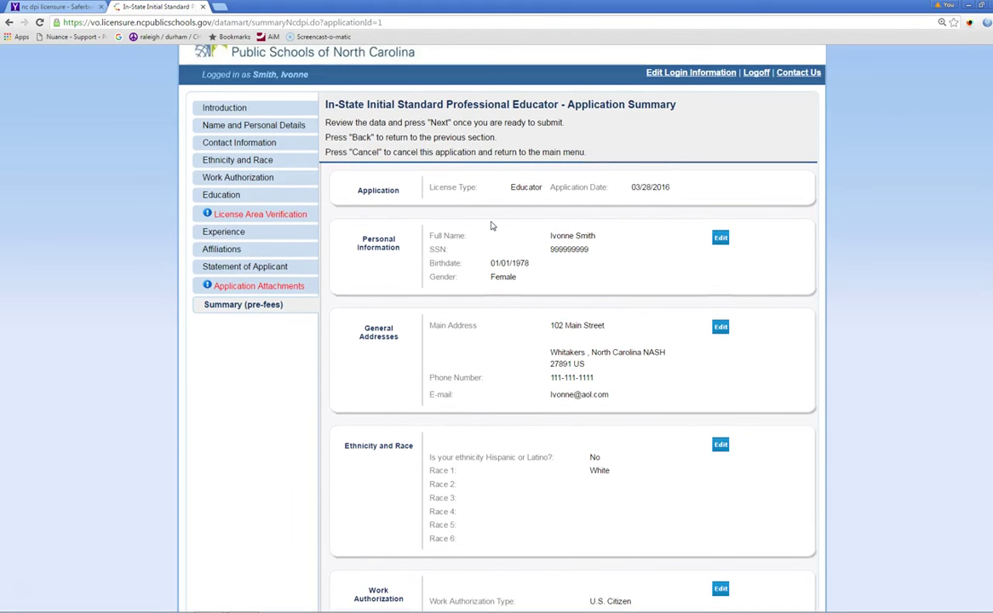
pyautogui.scroll(-3, 656, 328)
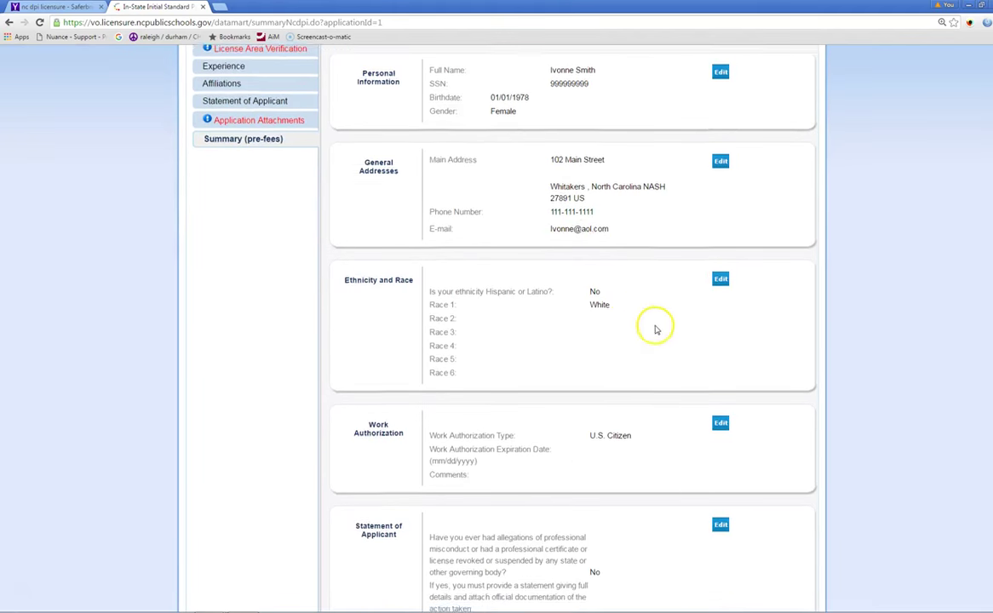